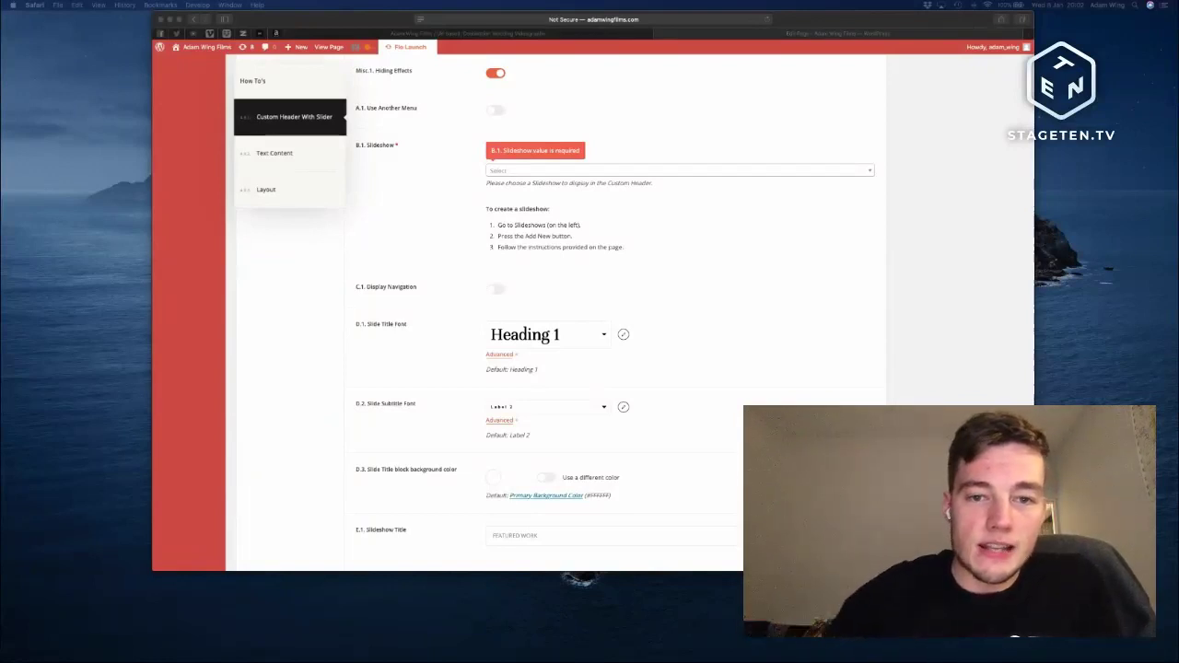
# - Scroll through the homepage editor to review its content and Custom Header With Slider settings
pyautogui.scroll(15, 615, 314)
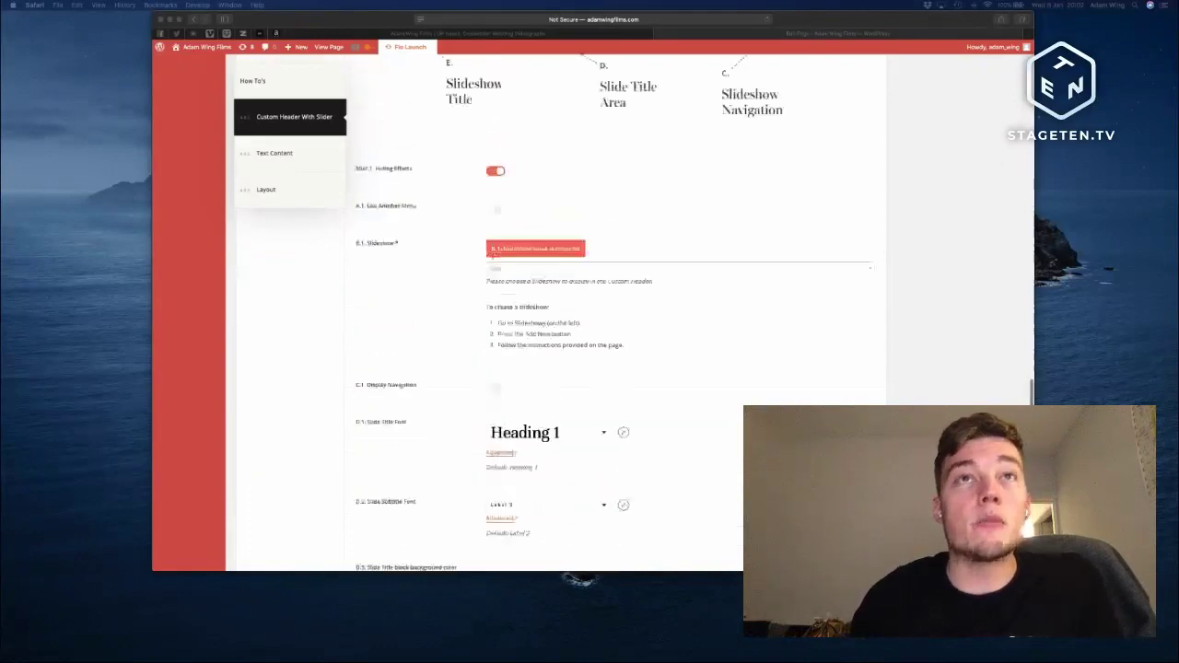
pyautogui.scroll(10, 615, 314)
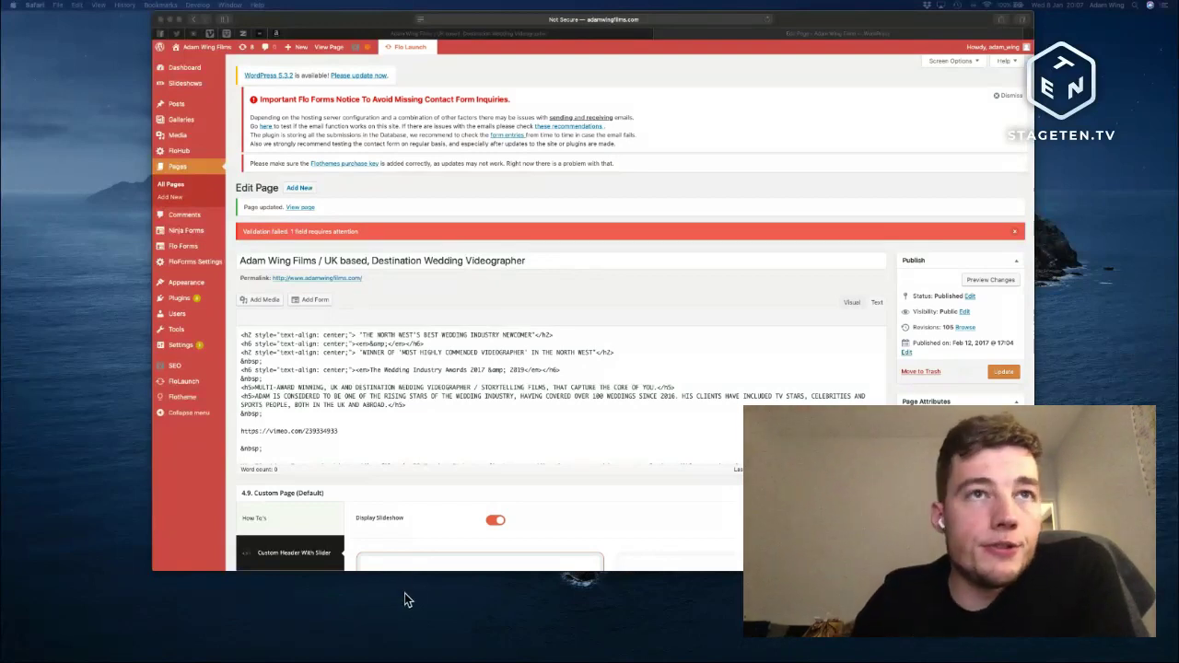
pyautogui.scroll(-5, 424, 396)
pyautogui.scroll(5, 424, 387)
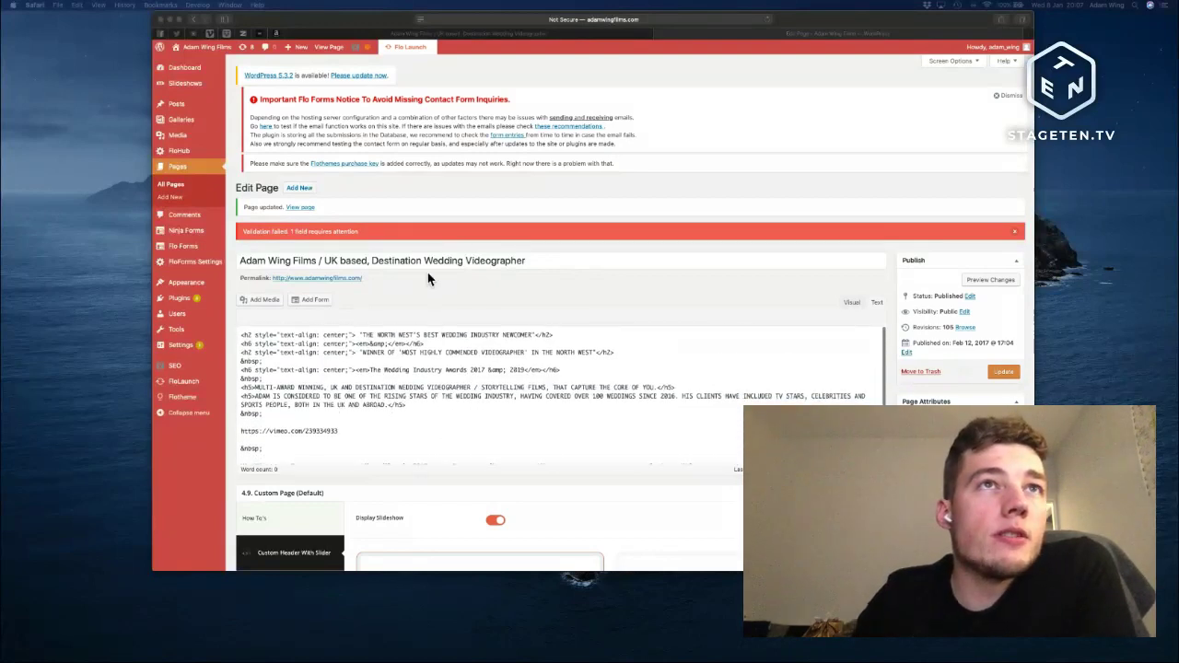
pyautogui.scroll(-10, 447, 342)
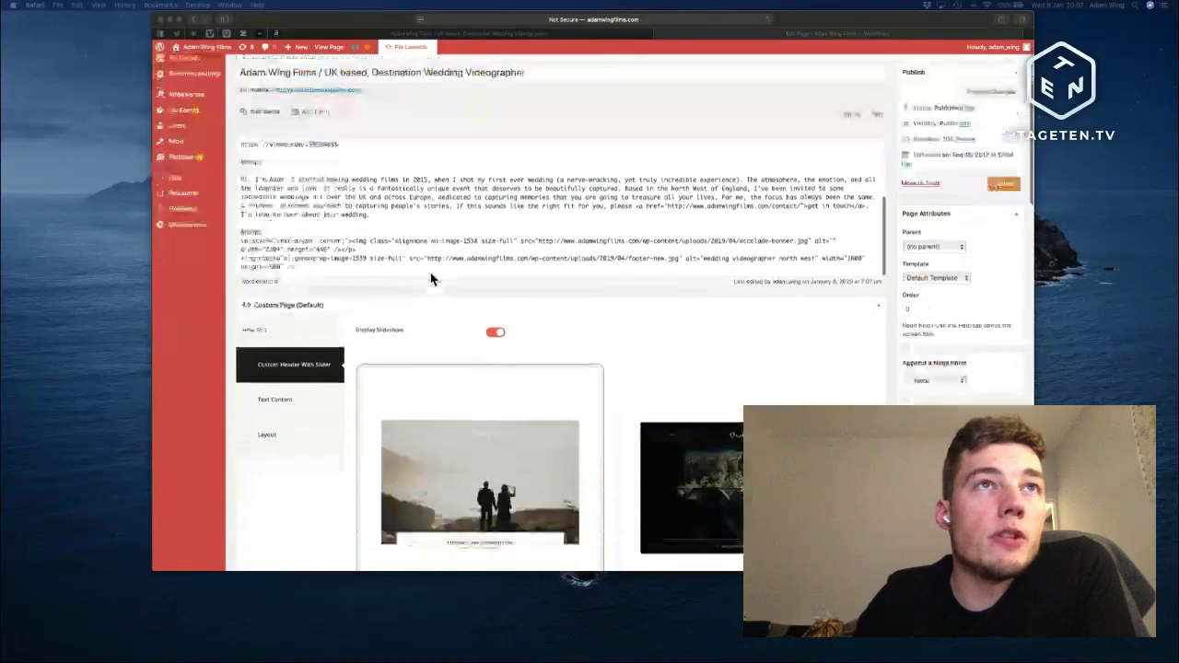
pyautogui.scroll(-5, 430, 277)
pyautogui.scroll(10, 519, 326)
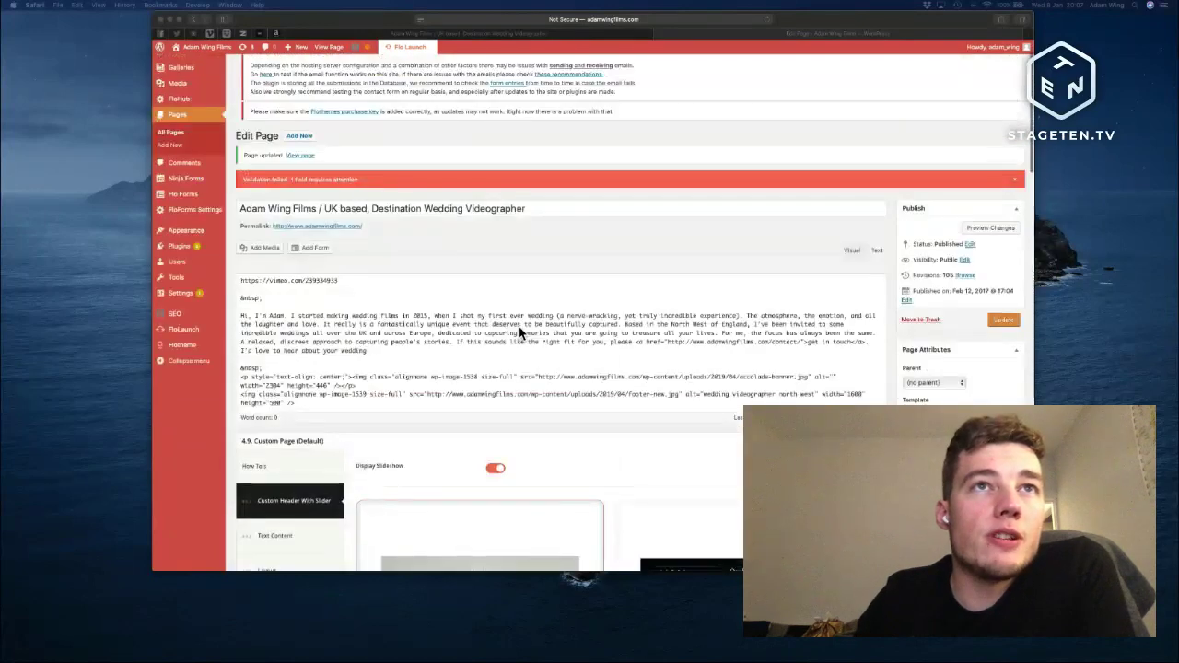
pyautogui.scroll(-10, 539, 387)
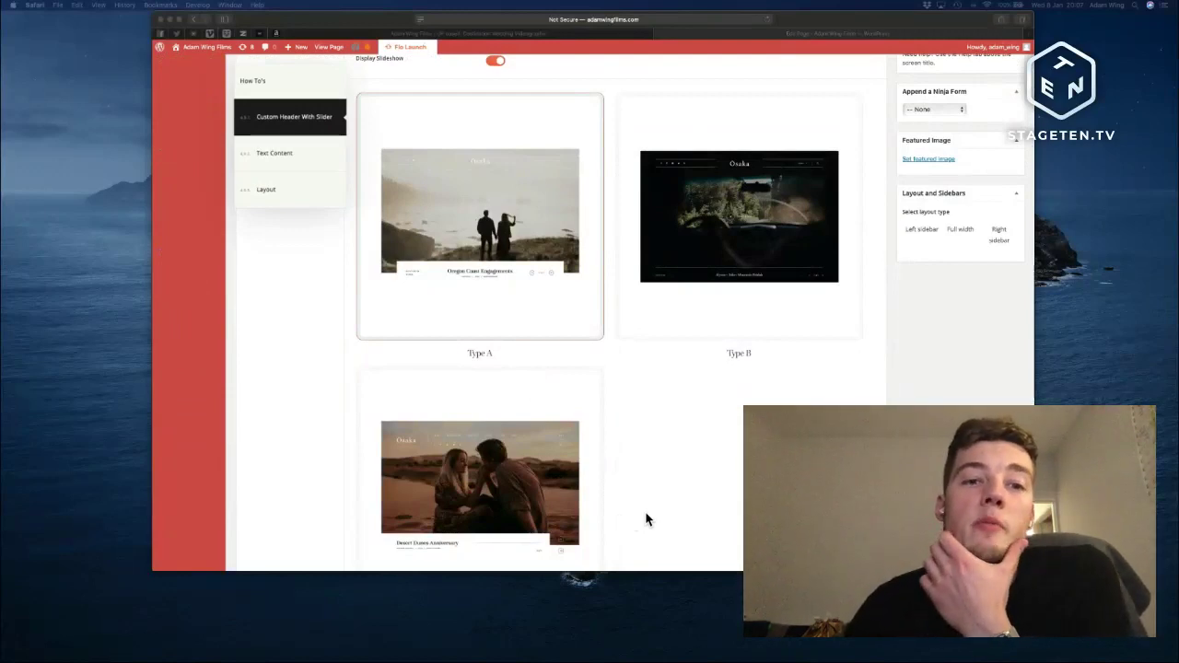
pyautogui.scroll(10, 646, 520)
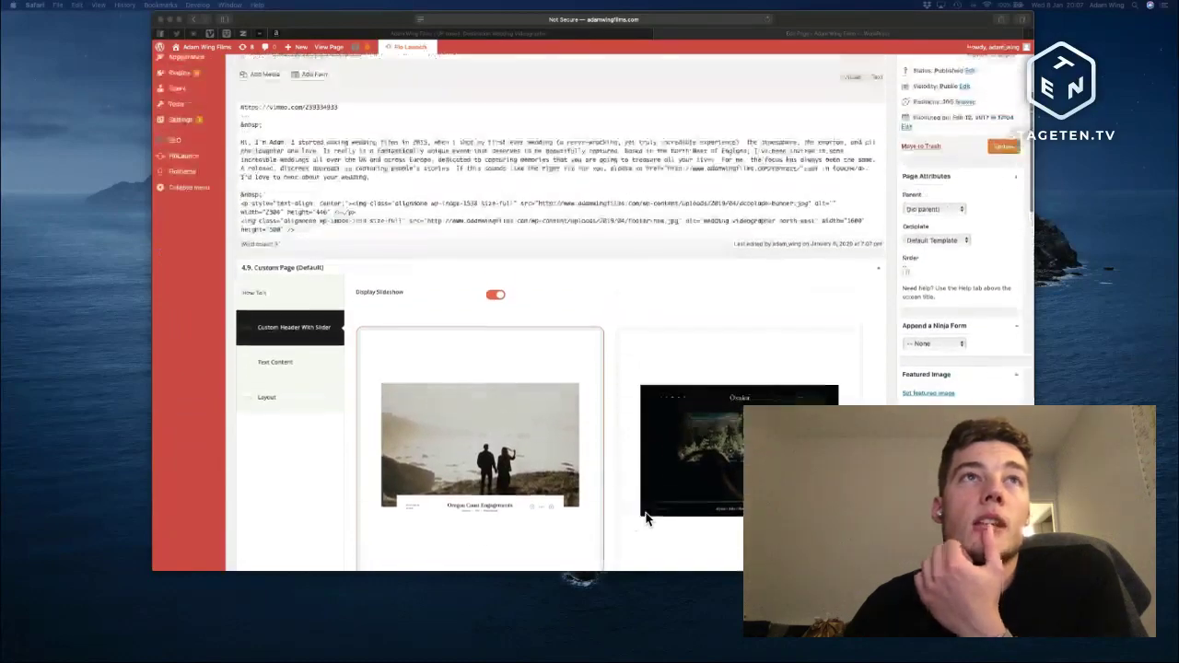
pyautogui.scroll(-10, 590, 444)
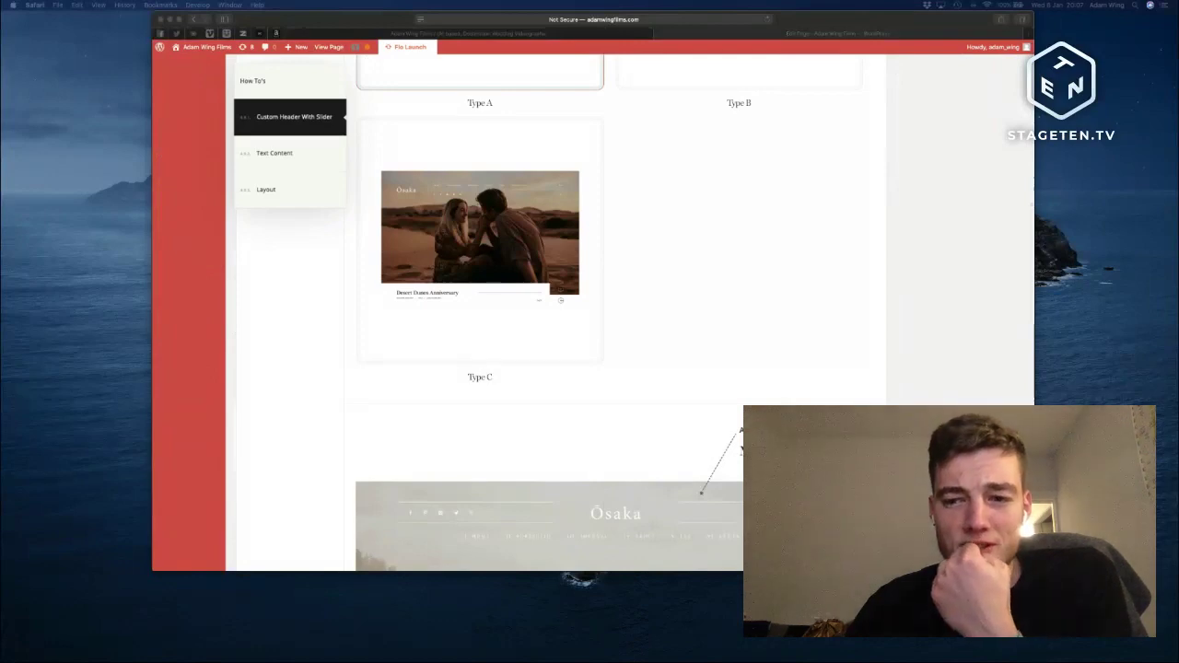
pyautogui.scroll(10, 618, 508)
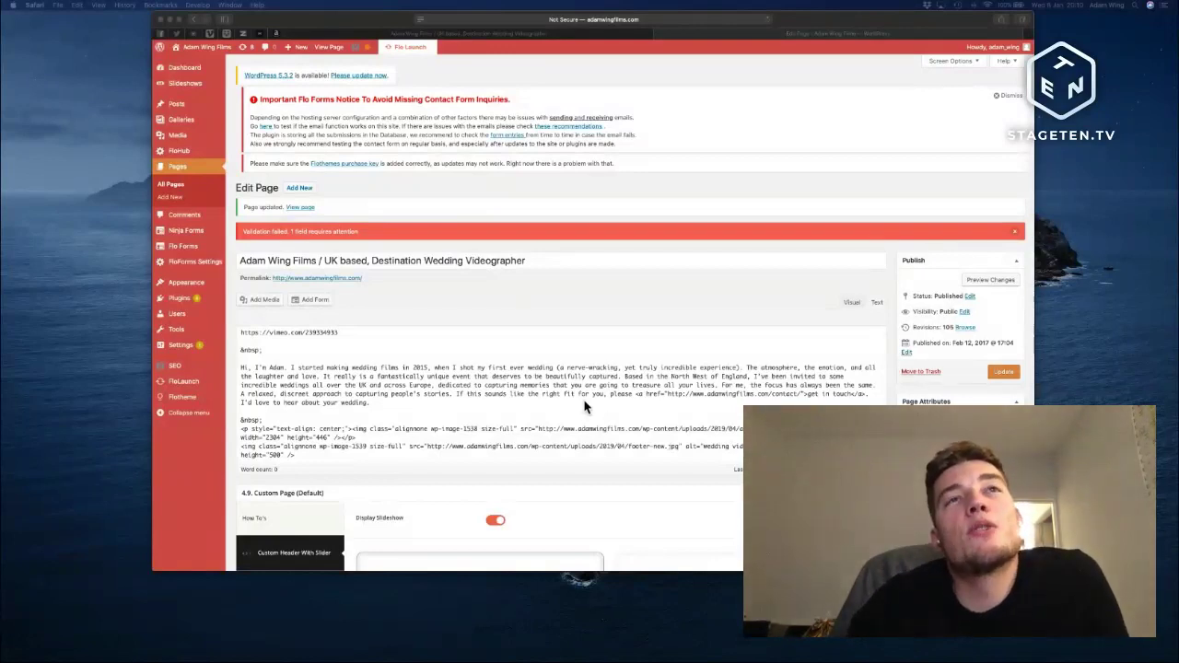
# - Scroll the homepage editor to check the updated page and its Display Slideshow setting
pyautogui.scroll(-5, 579, 380)
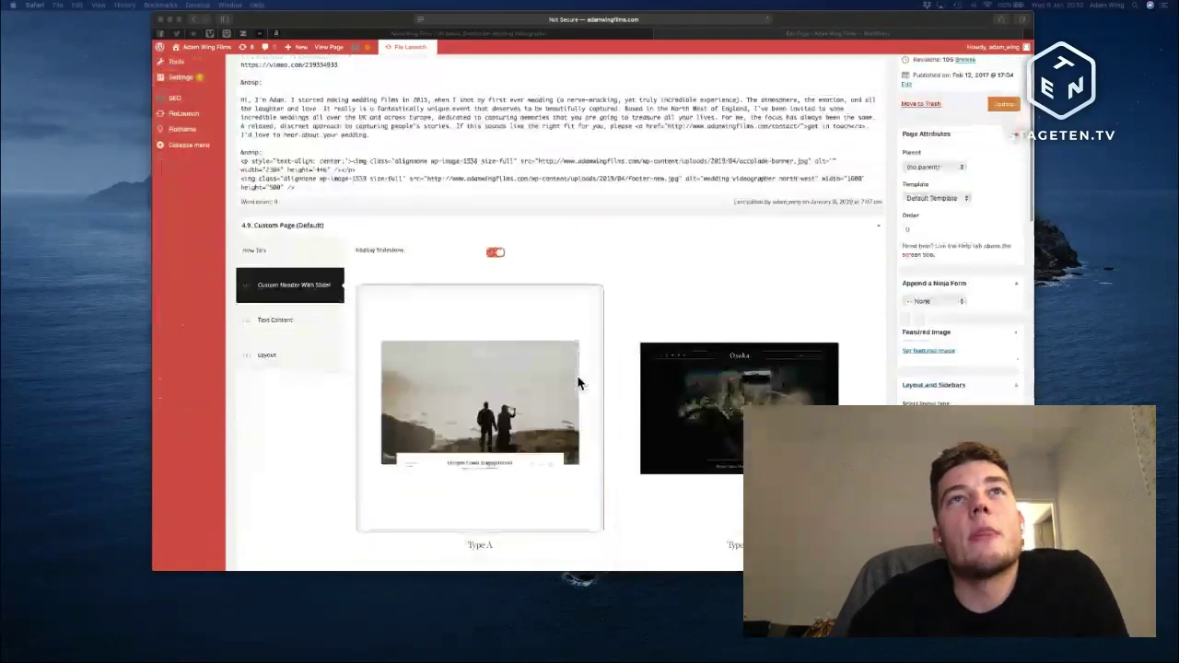
pyautogui.scroll(5, 599, 433)
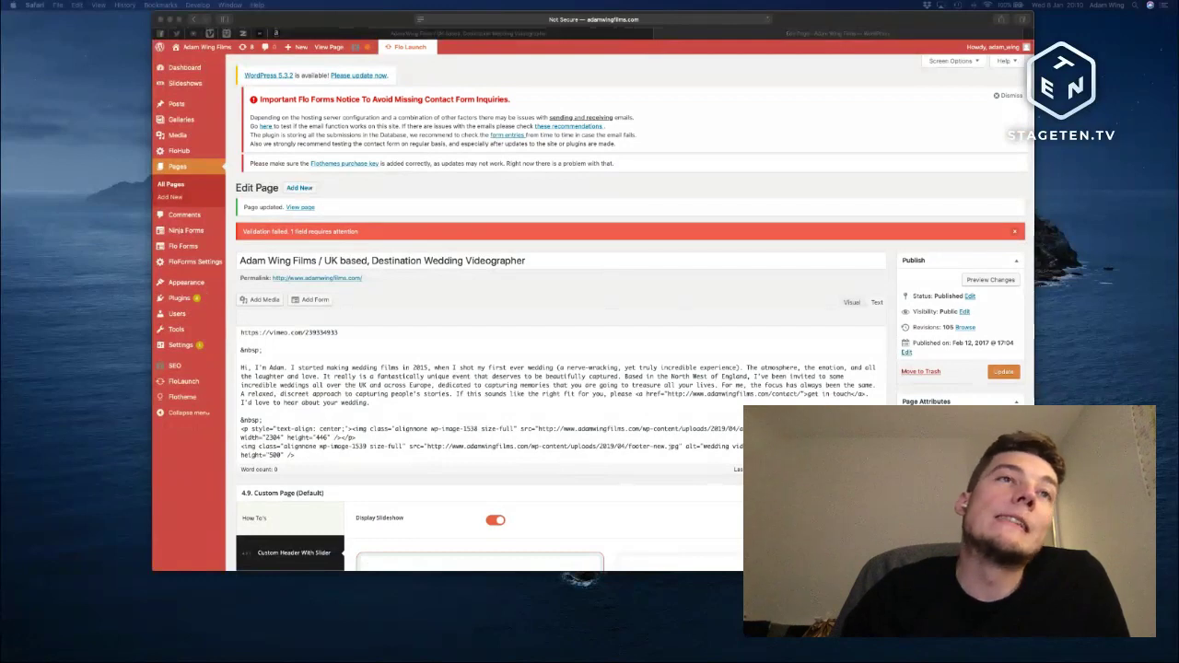
pyautogui.scroll(-3, 582, 513)
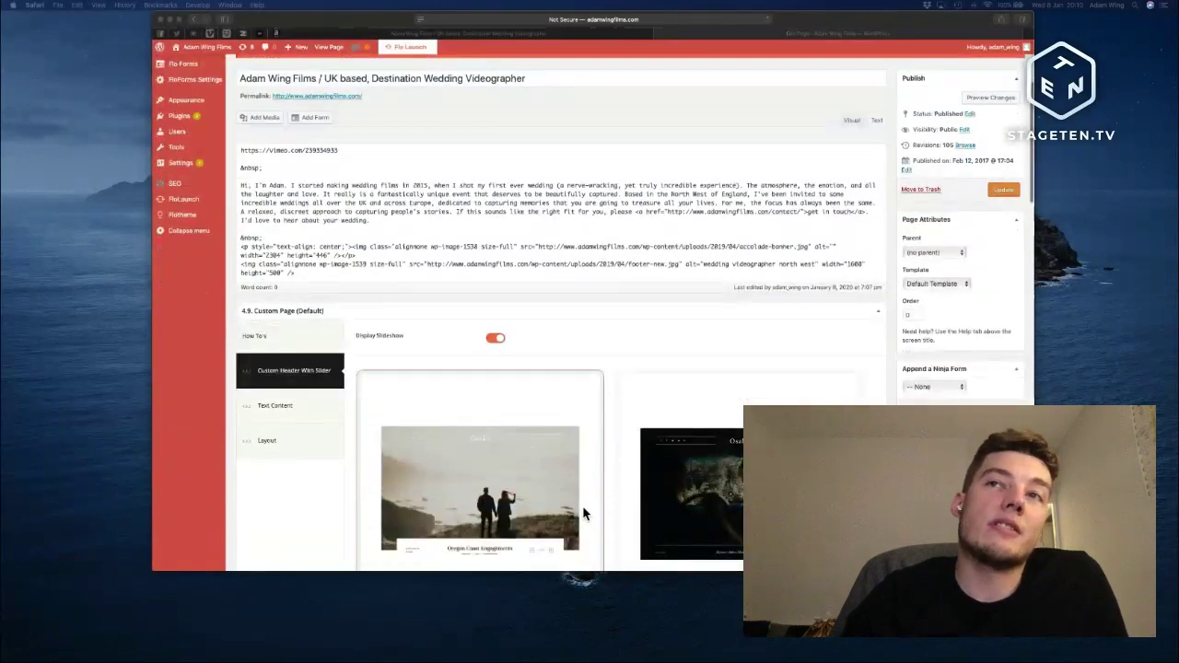
pyautogui.scroll(-5, 596, 543)
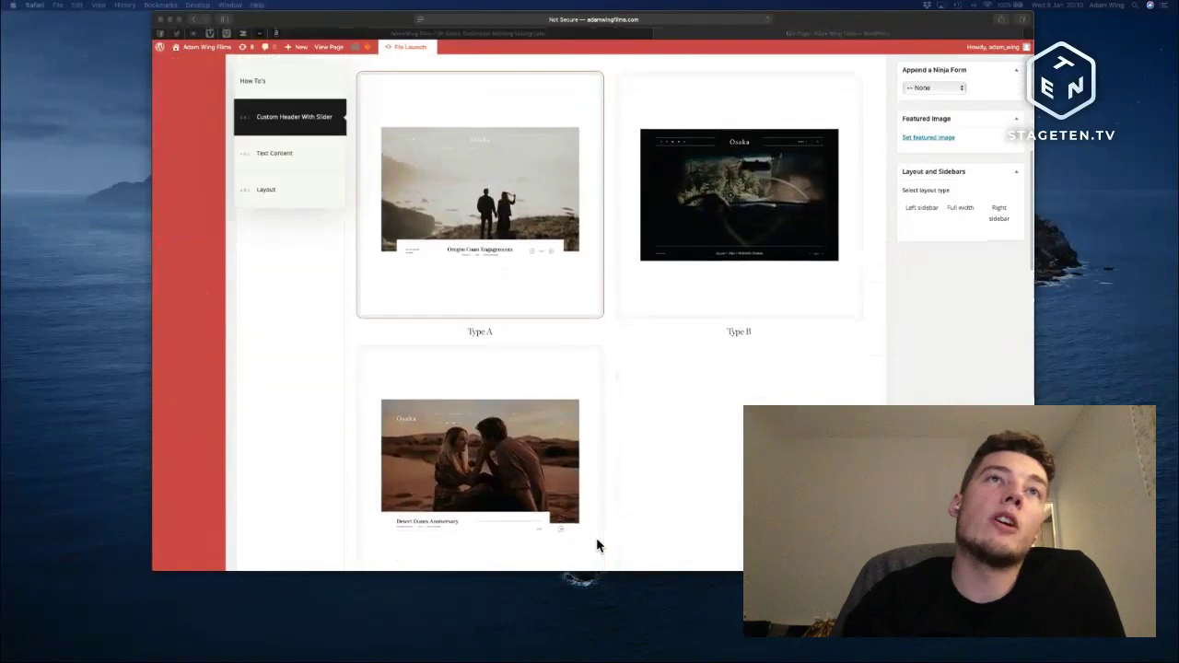
pyautogui.scroll(10, 596, 547)
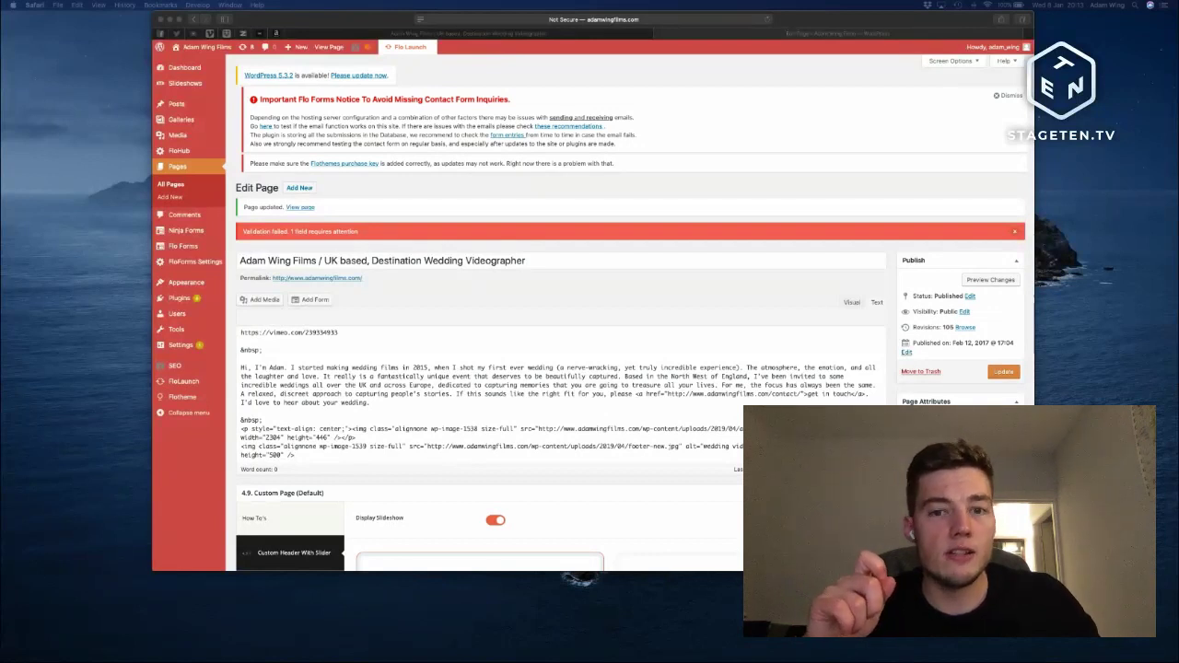
pyautogui.scroll(-5, 802, 391)
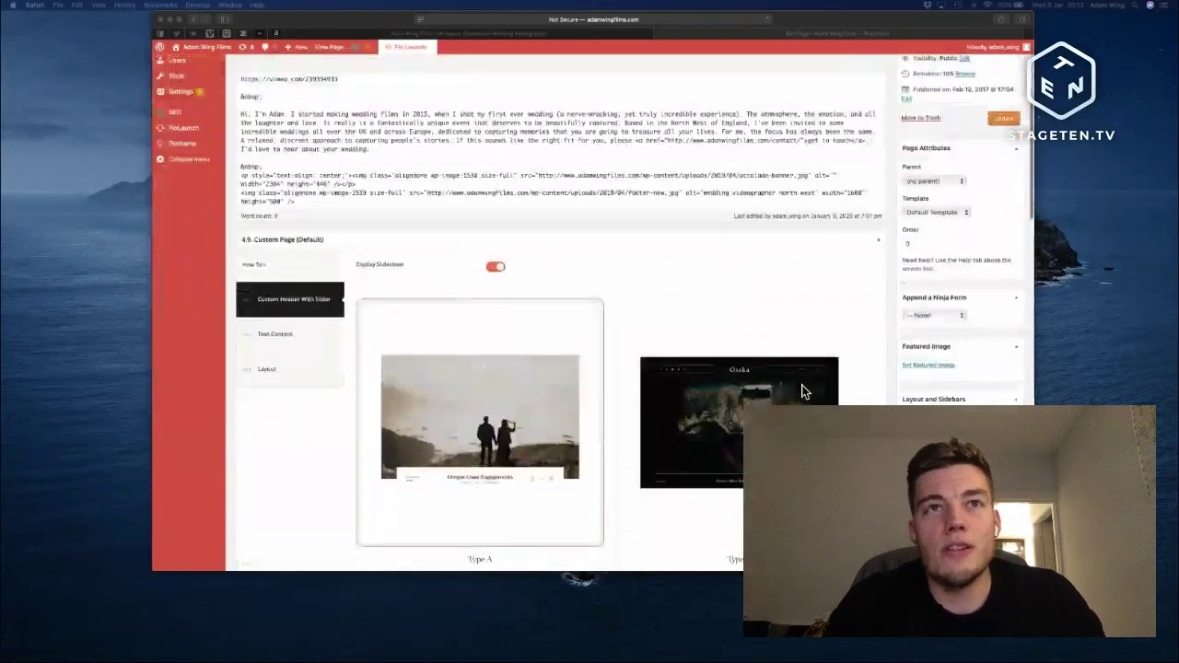
pyautogui.scroll(-5, 802, 391)
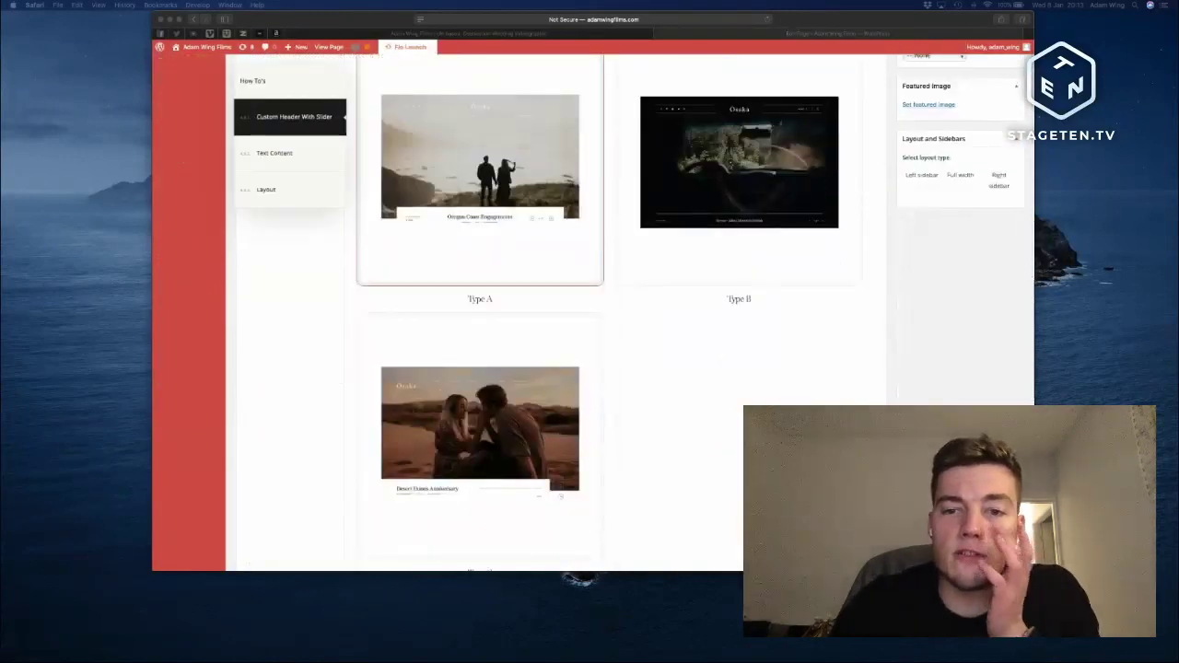
pyautogui.scroll(-1, 740, 565)
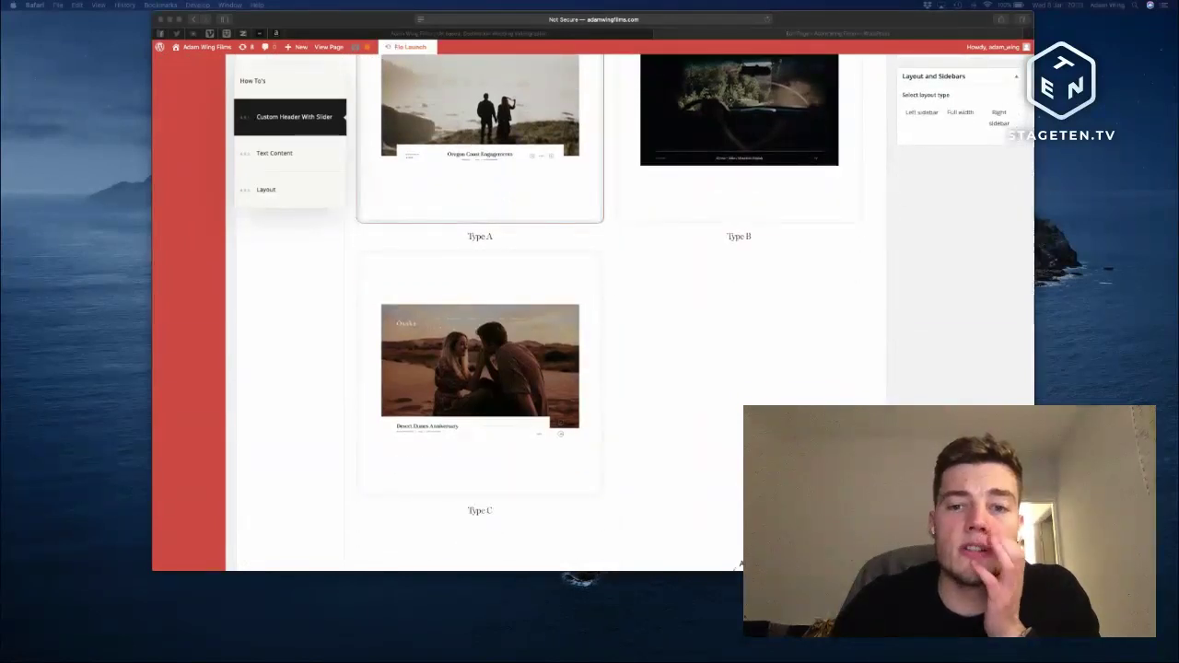
pyautogui.scroll(-8, 740, 564)
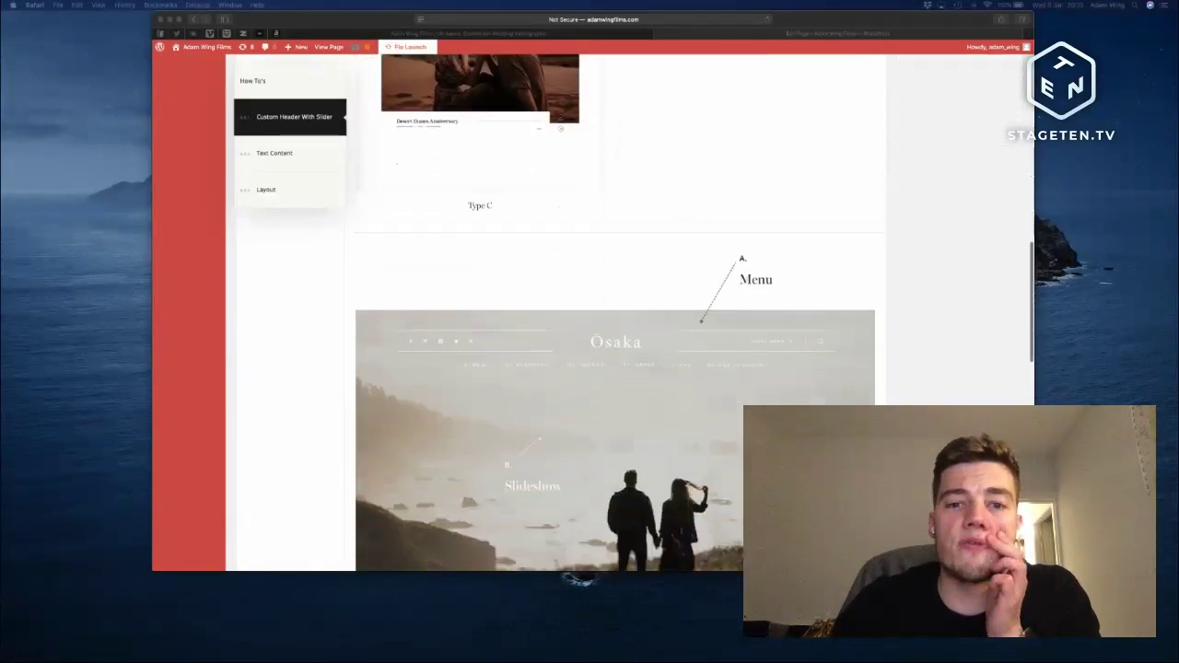
pyautogui.scroll(4, 751, 375)
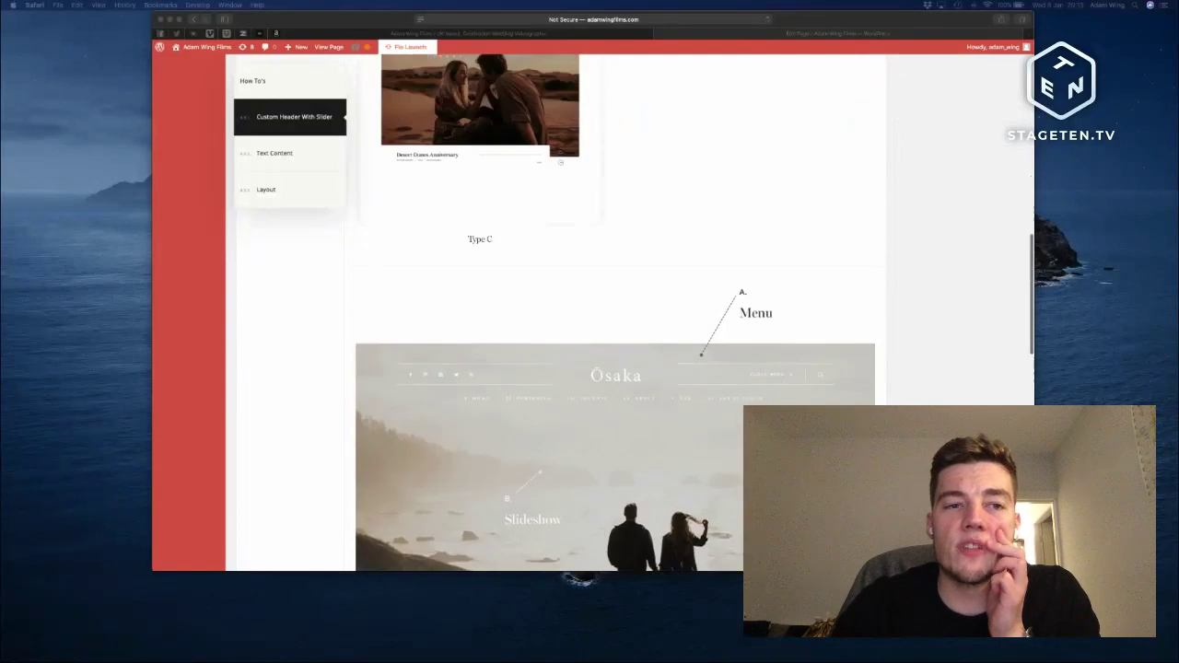
pyautogui.scroll(4, 714, 562)
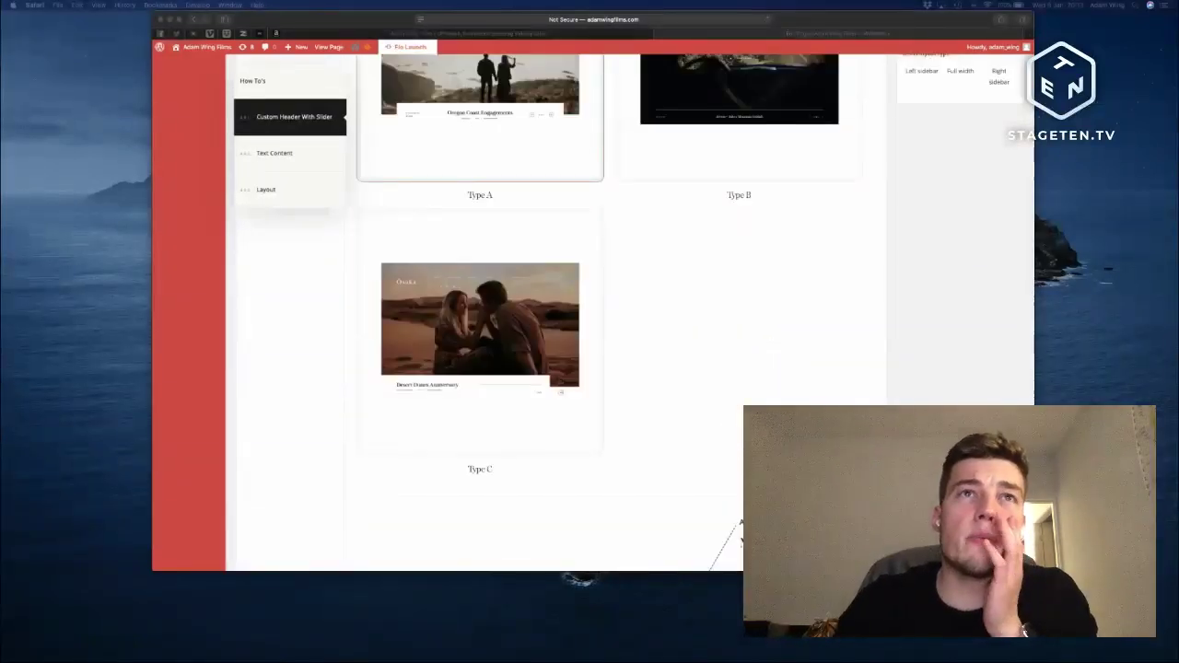
pyautogui.scroll(4, 714, 562)
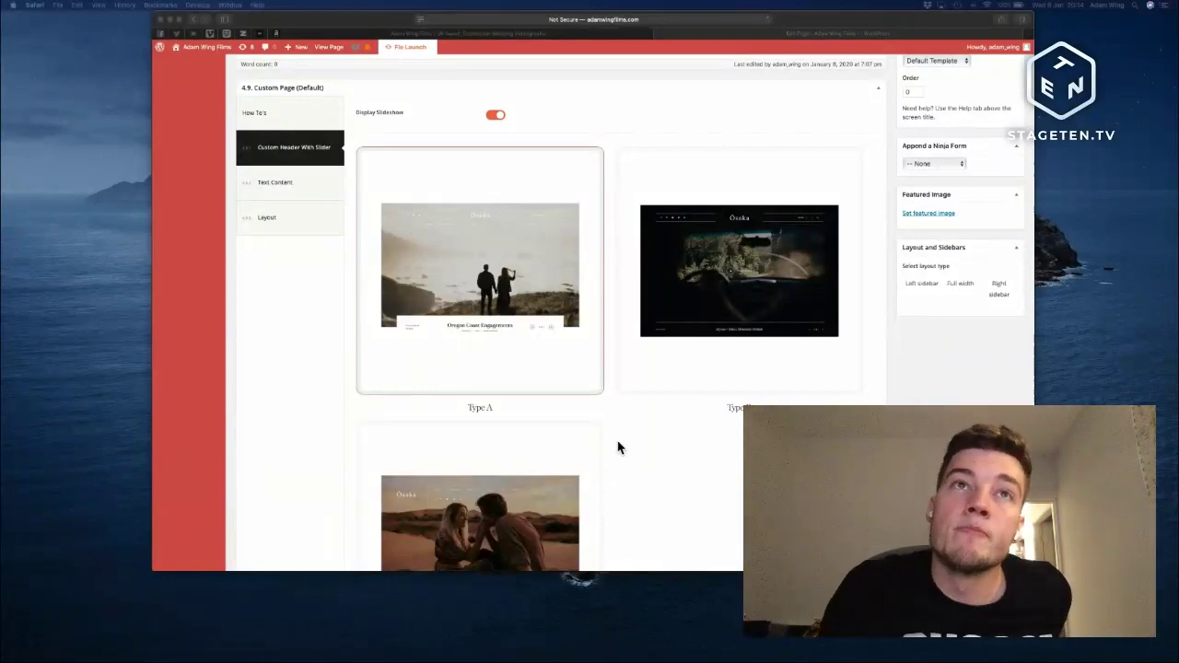
pyautogui.scroll(-3, 613, 382)
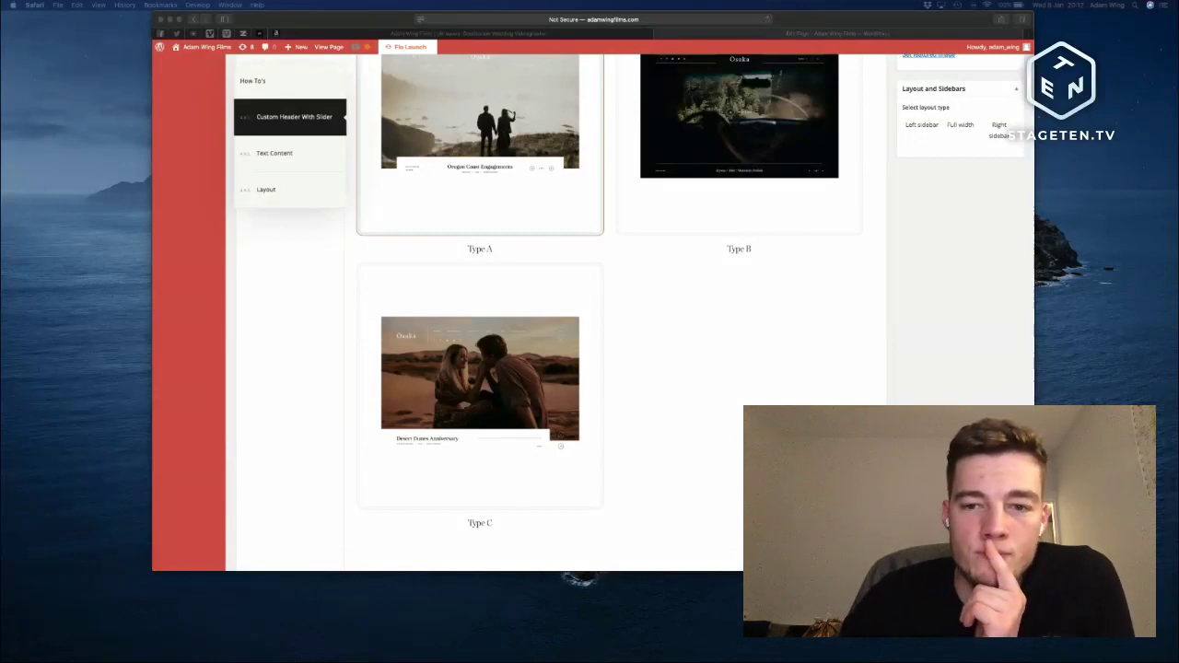
pyautogui.scroll(-1, 742, 486)
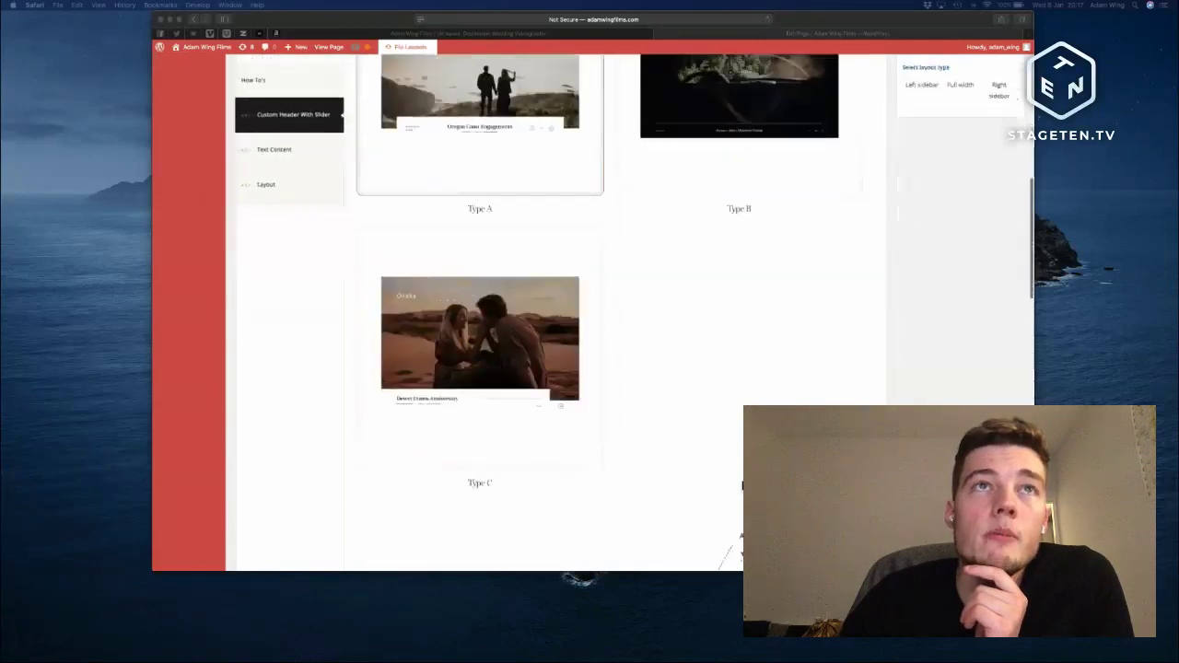
pyautogui.scroll(2, 743, 486)
pyautogui.scroll(3, 600, 368)
pyautogui.scroll(-8, 568, 369)
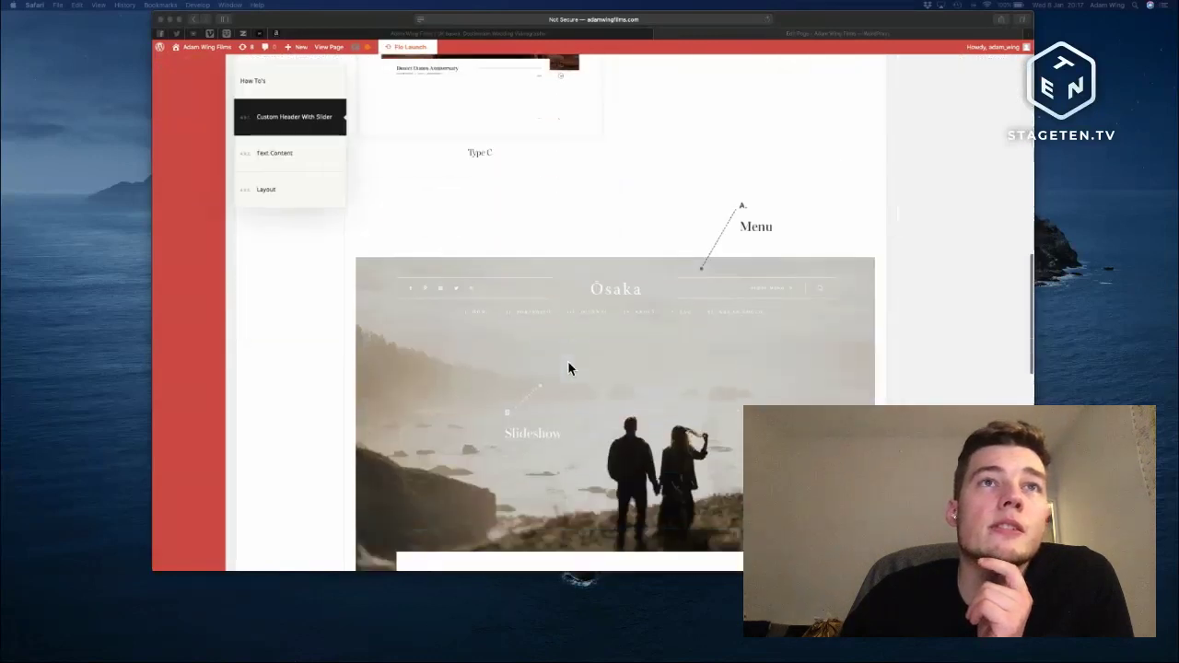
pyautogui.scroll(5, 569, 369)
pyautogui.click(484, 176)
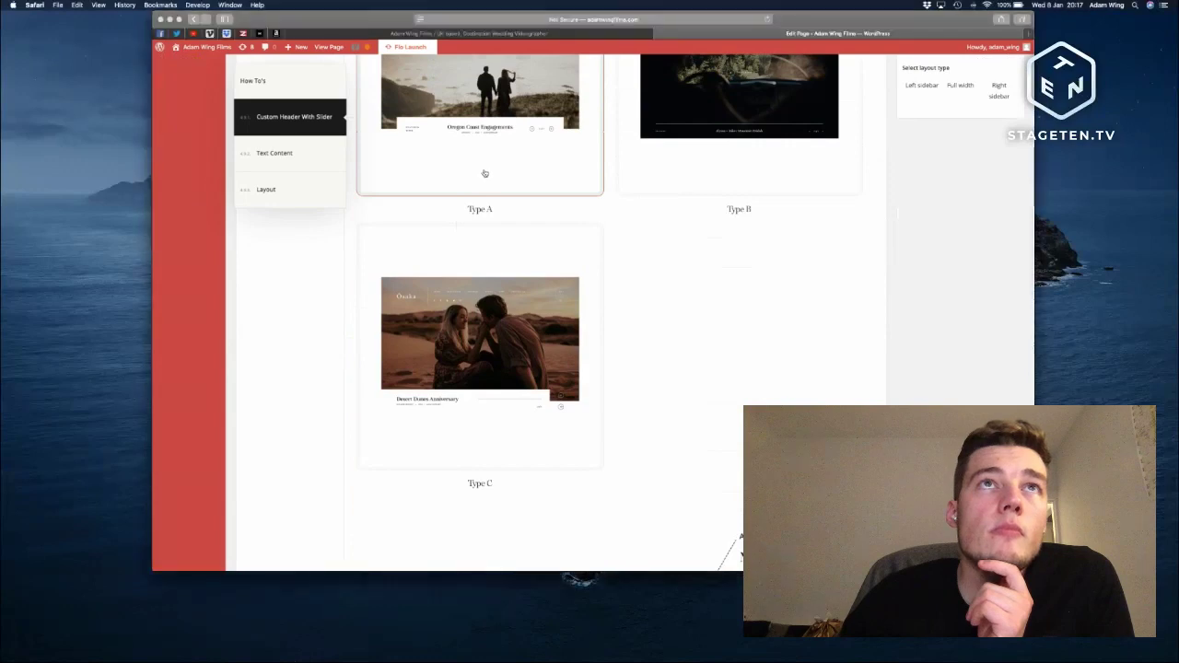
pyautogui.scroll(-10, 504, 186)
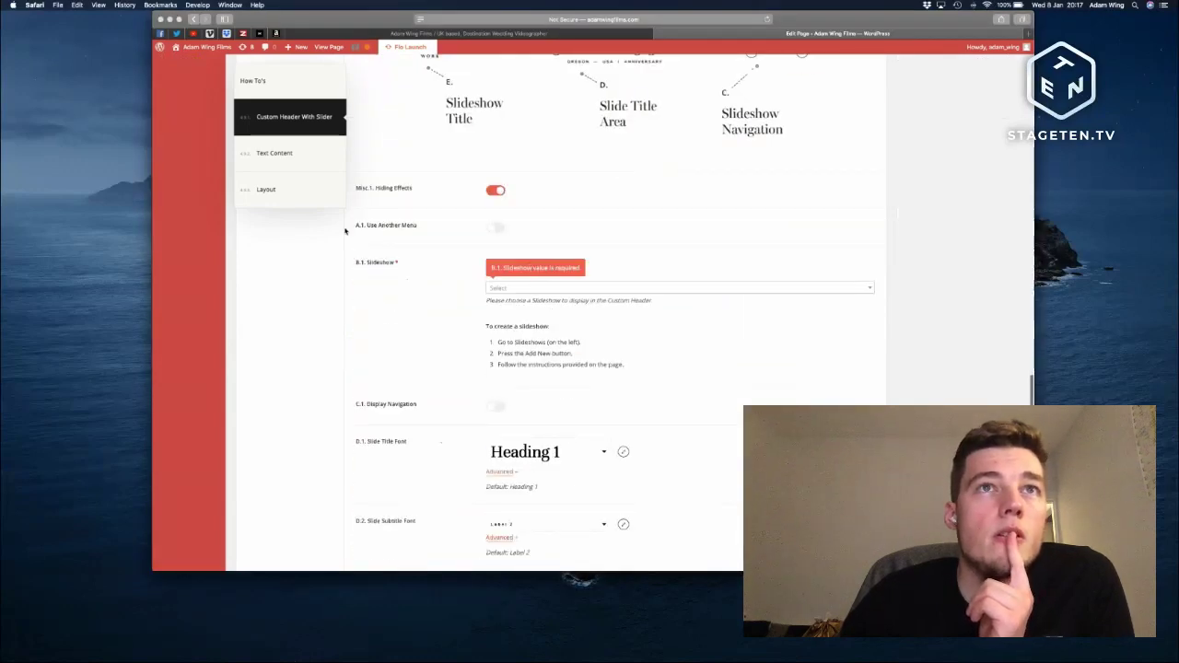
pyautogui.scroll(15, 359, 230)
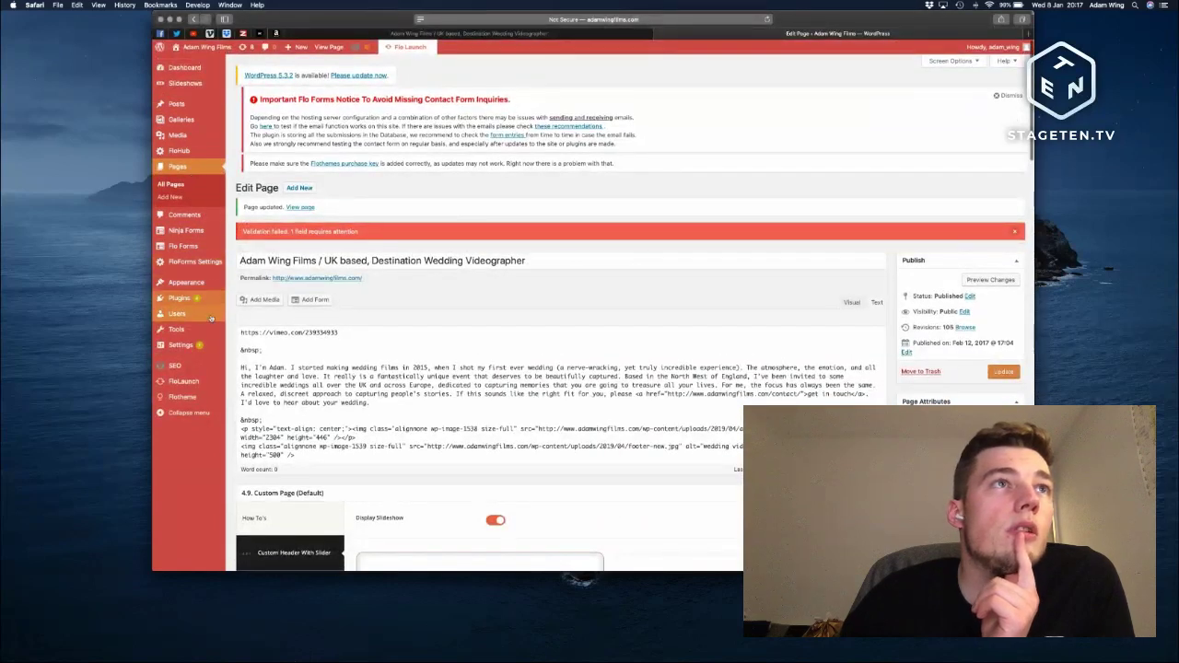
pyautogui.scroll(-5, 414, 434)
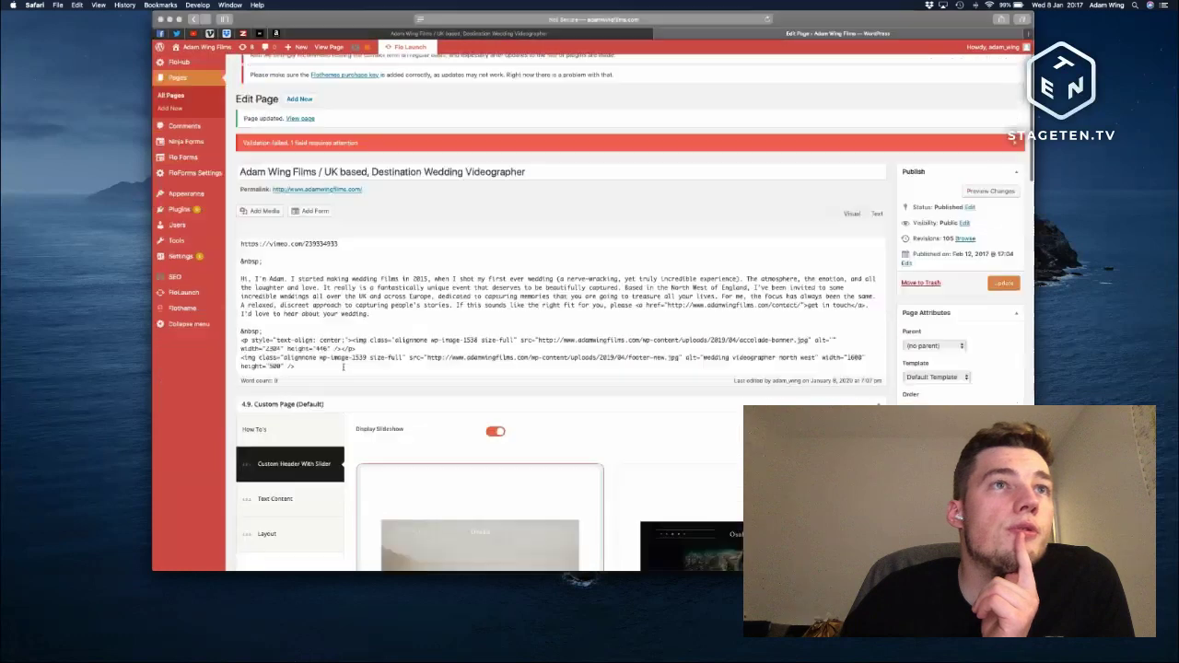
pyautogui.scroll(2, 414, 434)
pyautogui.scroll(-6, 496, 406)
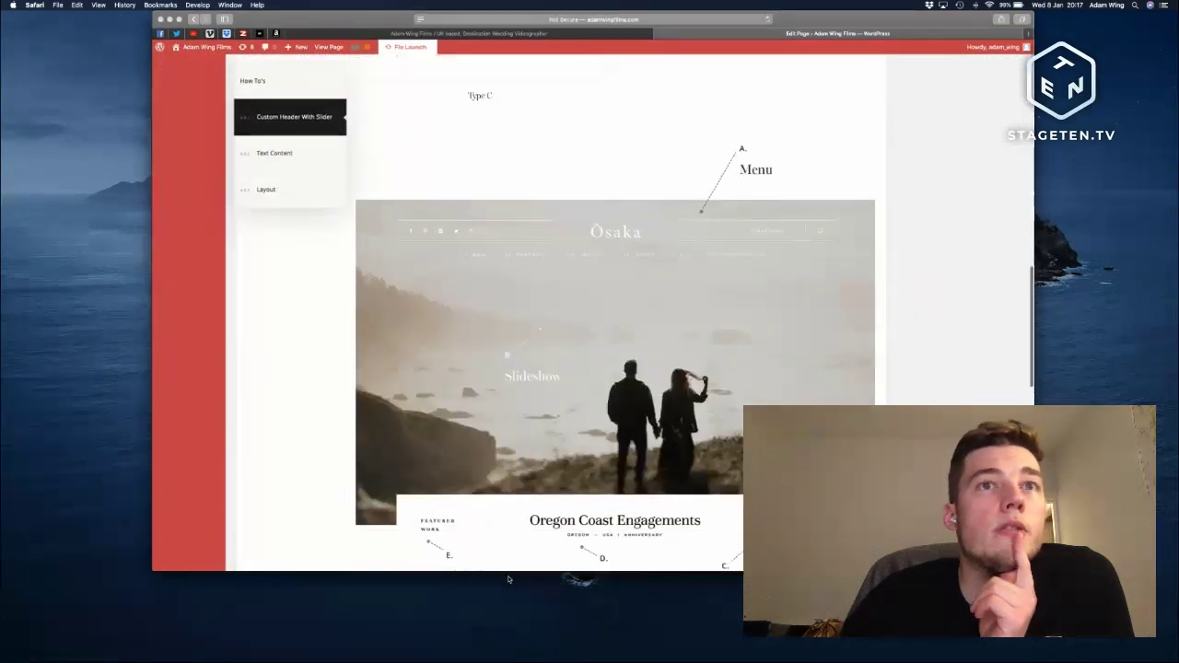
pyautogui.scroll(-5, 496, 405)
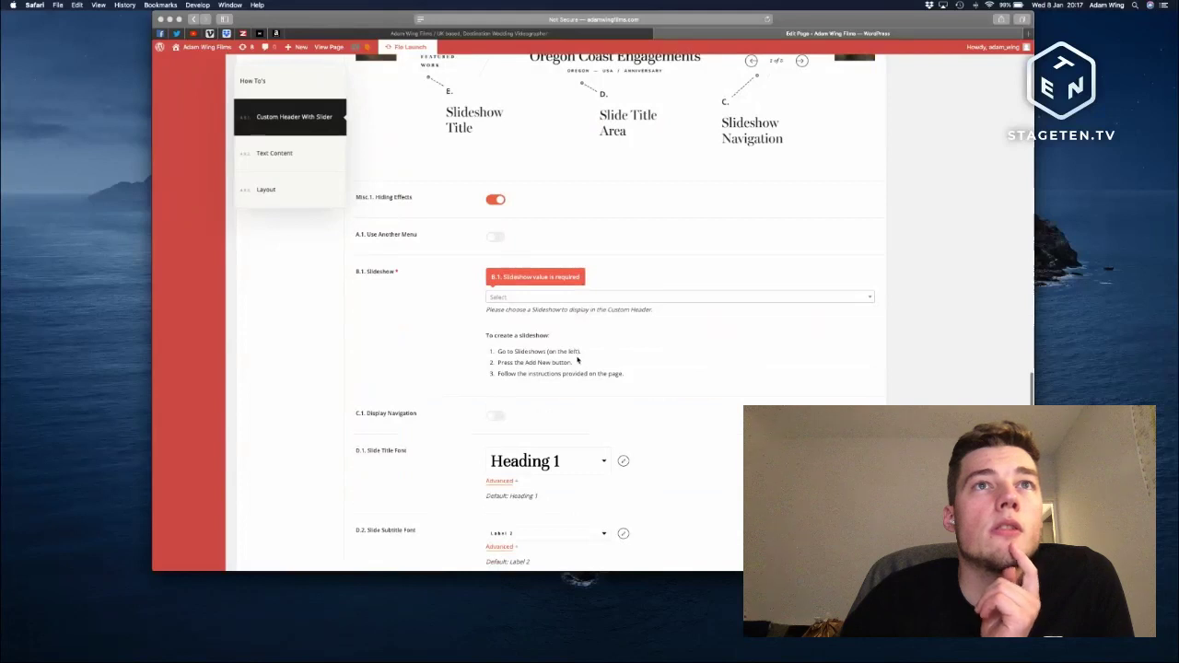
pyautogui.click(576, 298)
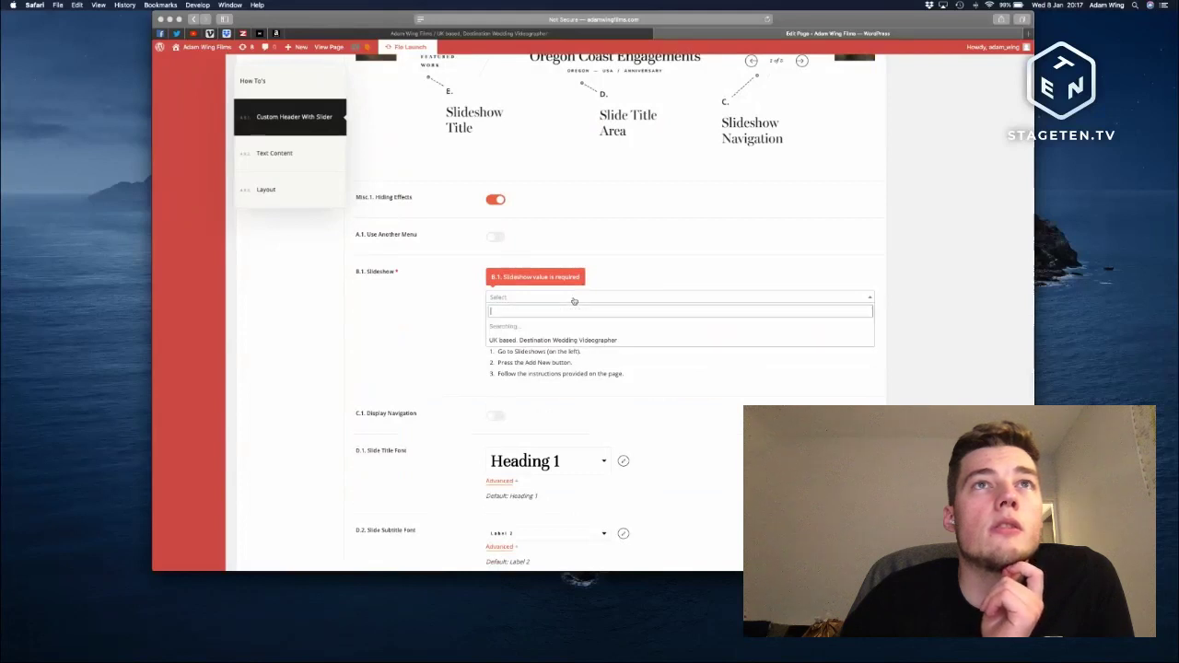
pyautogui.click(447, 318)
pyautogui.scroll(15, 448, 316)
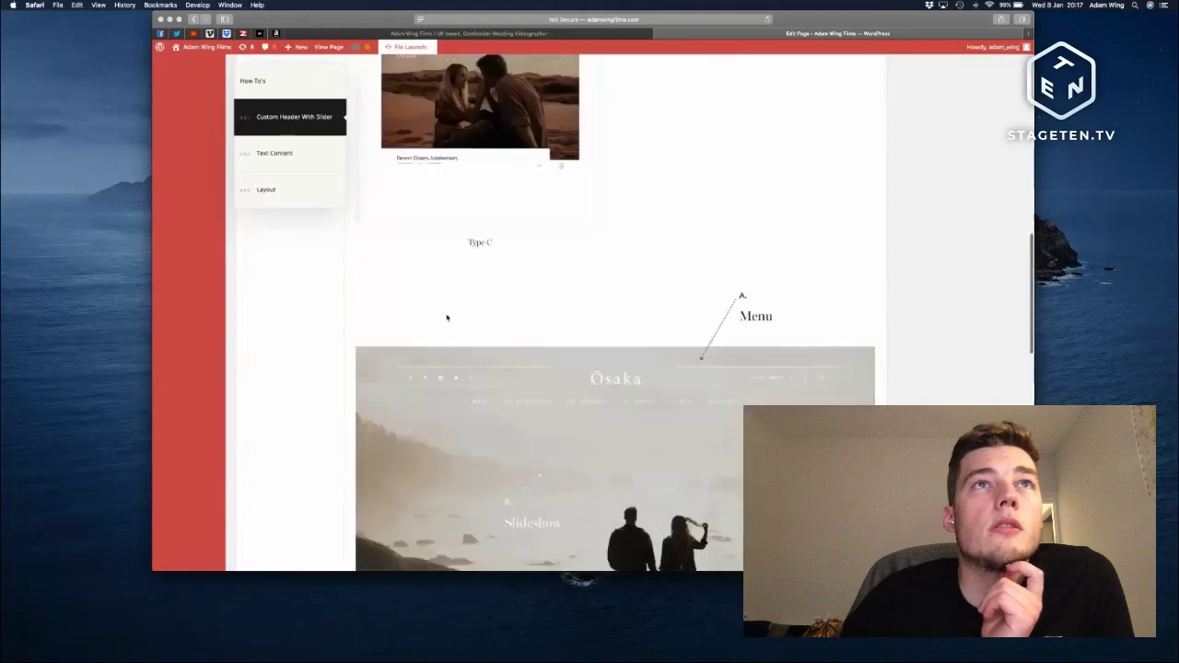
pyautogui.scroll(-6, 903, 313)
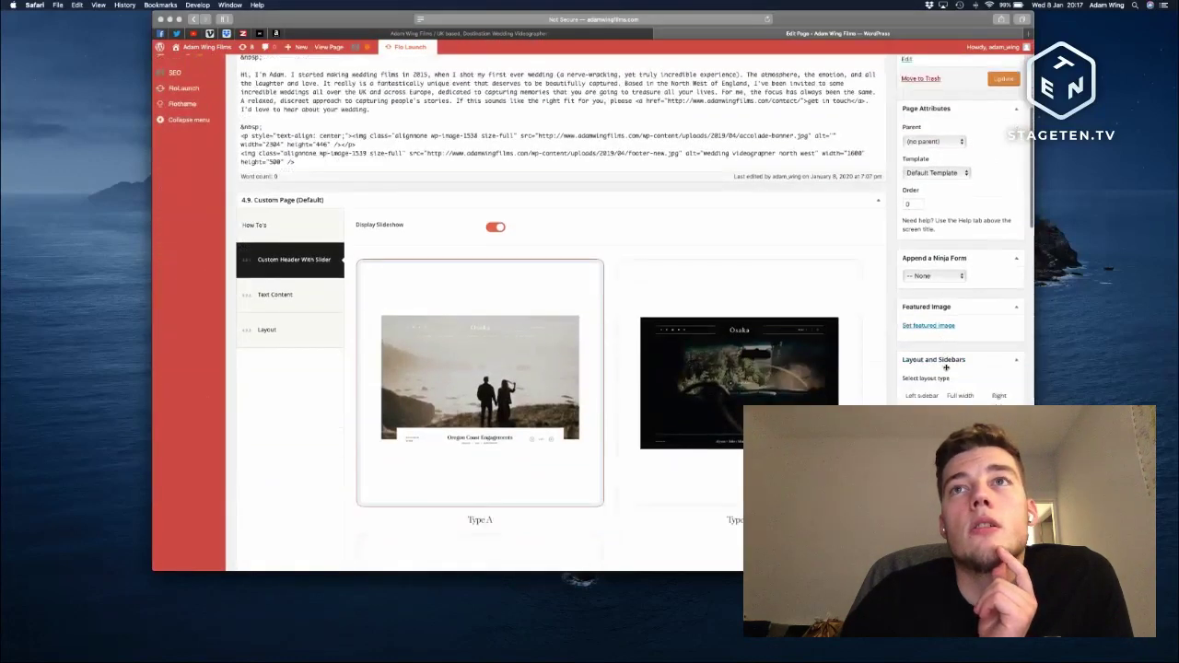
pyautogui.scroll(6, 940, 338)
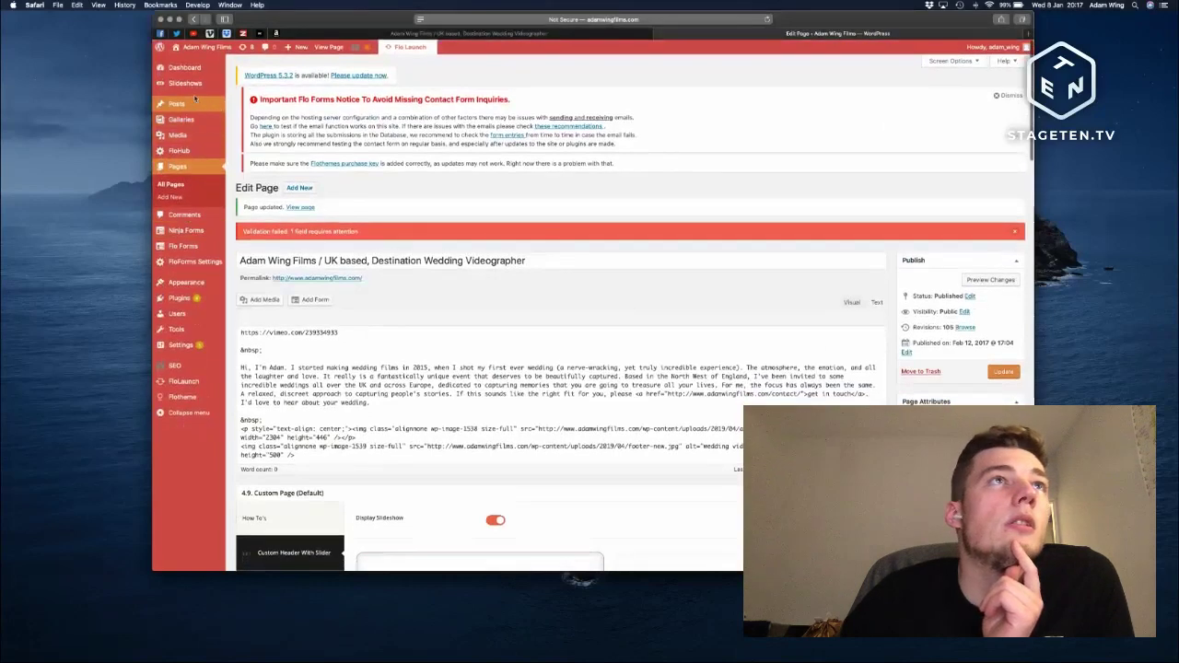
# - Go to the Slideshows admin list, leaving the homepage editor without saving
pyautogui.click(190, 84)
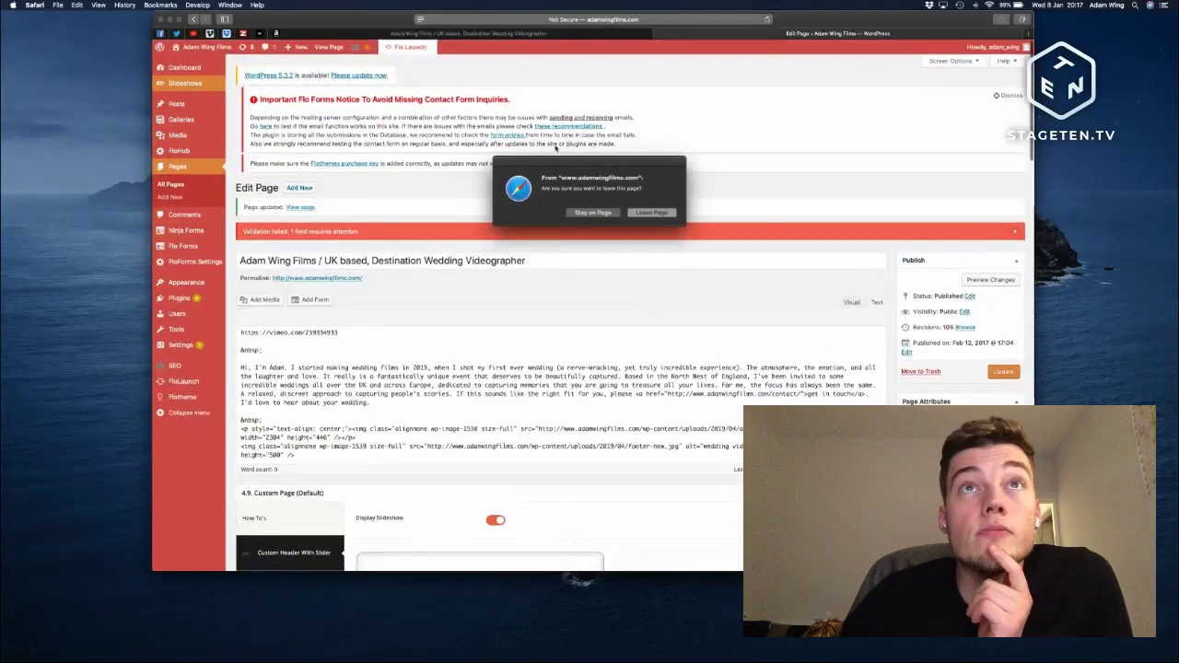
pyautogui.click(652, 213)
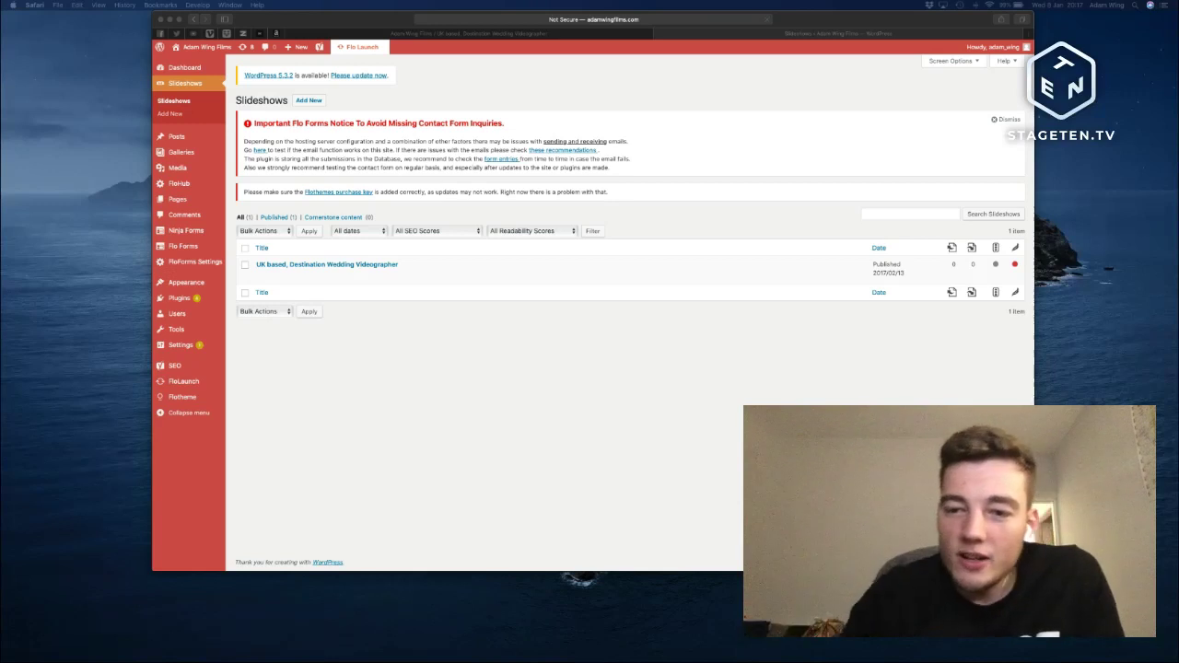
# - Open the 'UK based, Destination Wedding Videographer' slideshow's edit screen and review its empty slides list
pyautogui.click(577, 346)
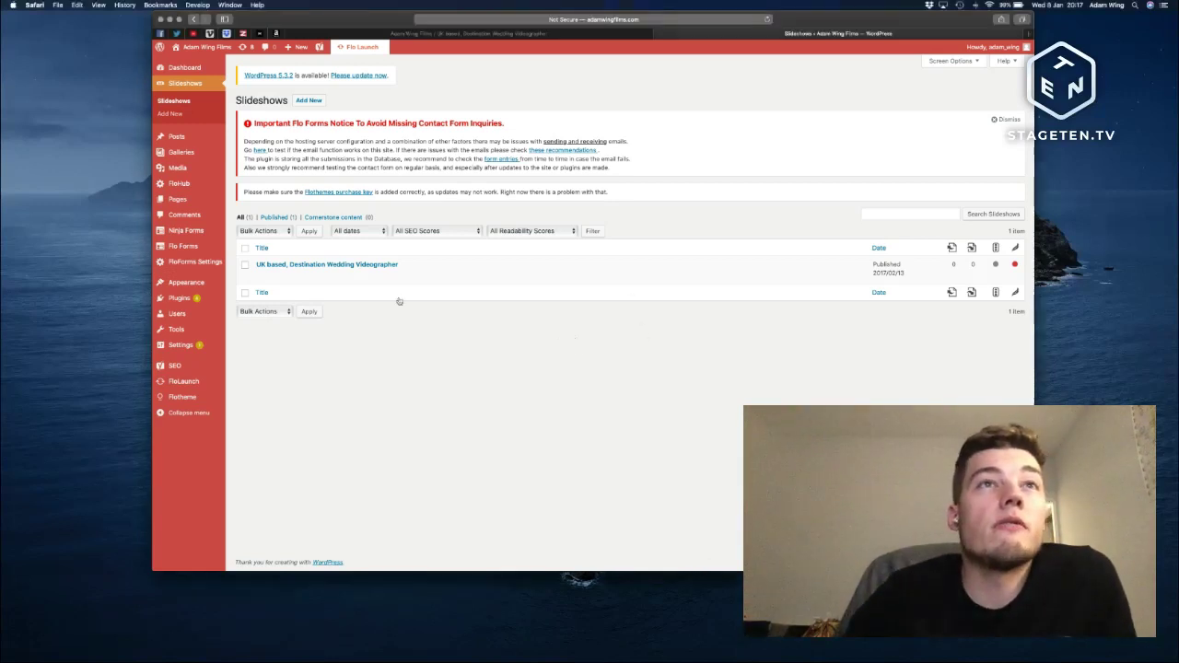
pyautogui.click(306, 267)
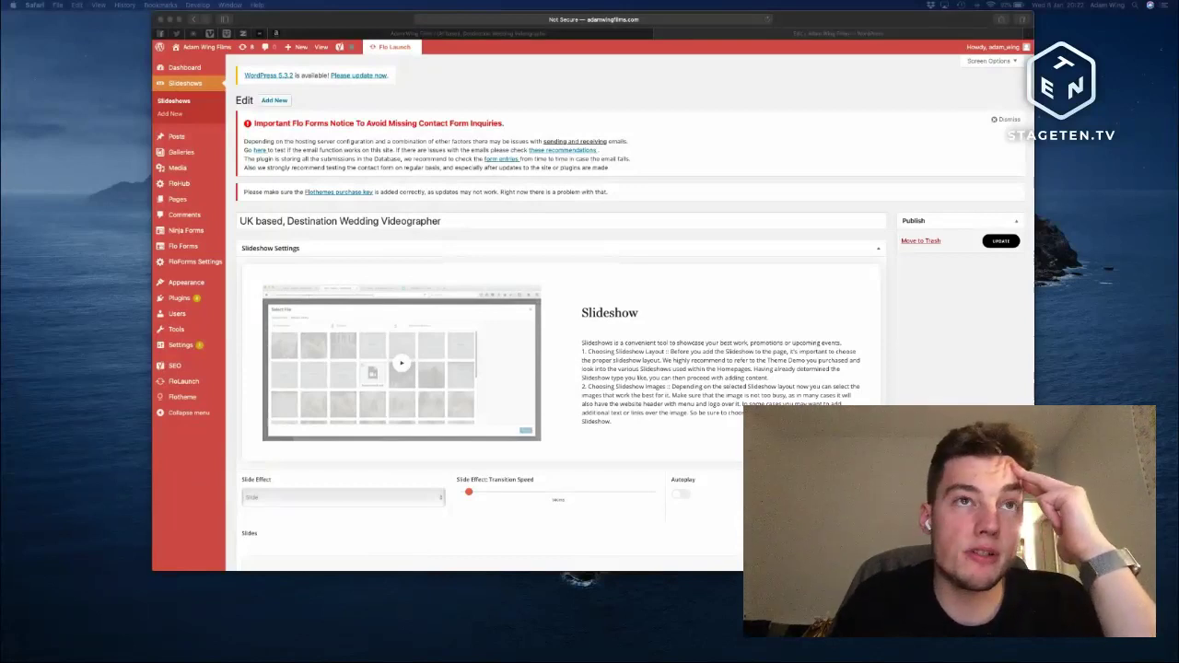
pyautogui.scroll(-4, 579, 339)
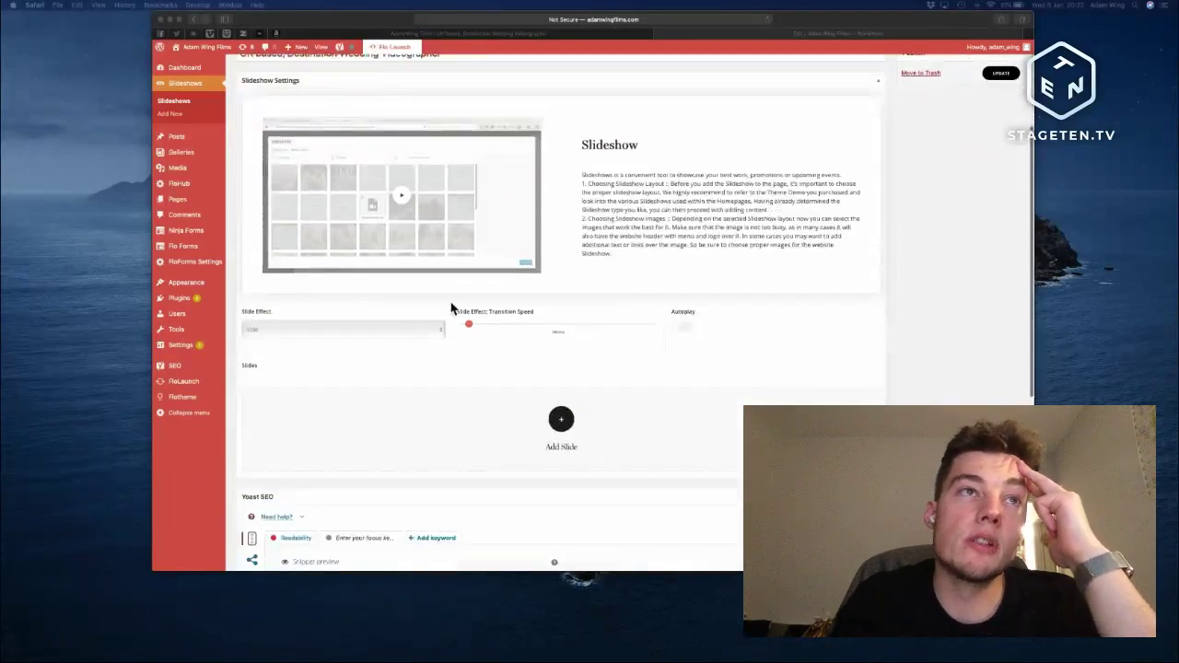
# - Go back from the slideshow edit screen to the Slideshows list
pyautogui.click(194, 19)
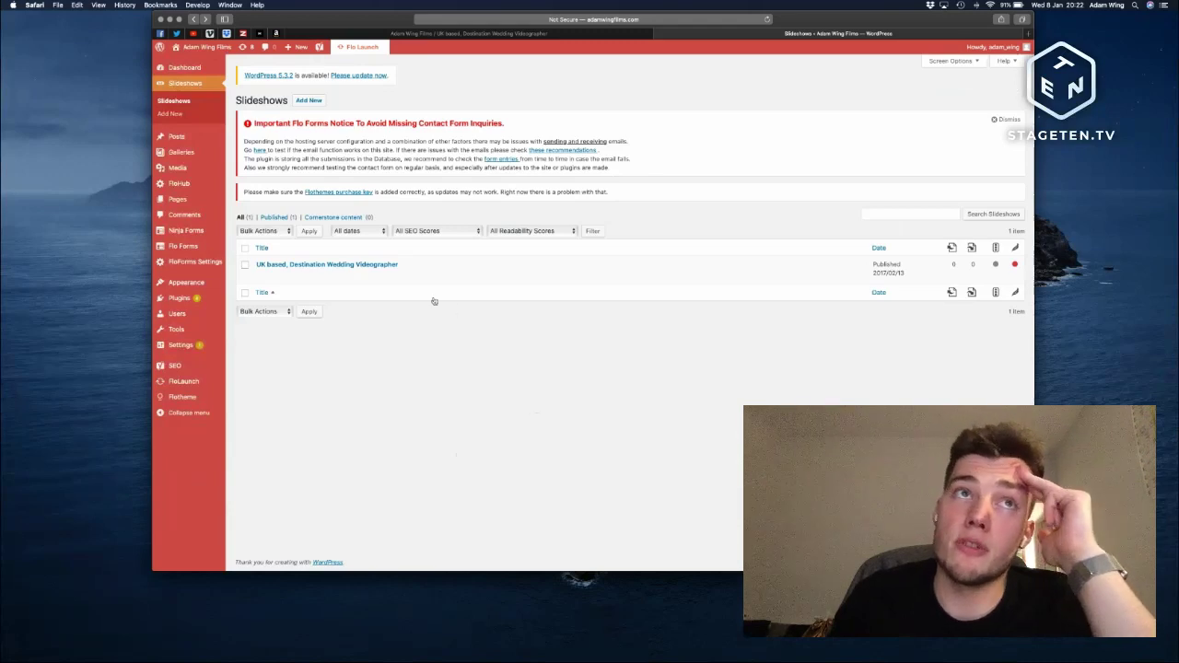
# - Return to the home page editor and find the Custom Header With Slider's B.1 Slideshow field
pyautogui.click(193, 19)
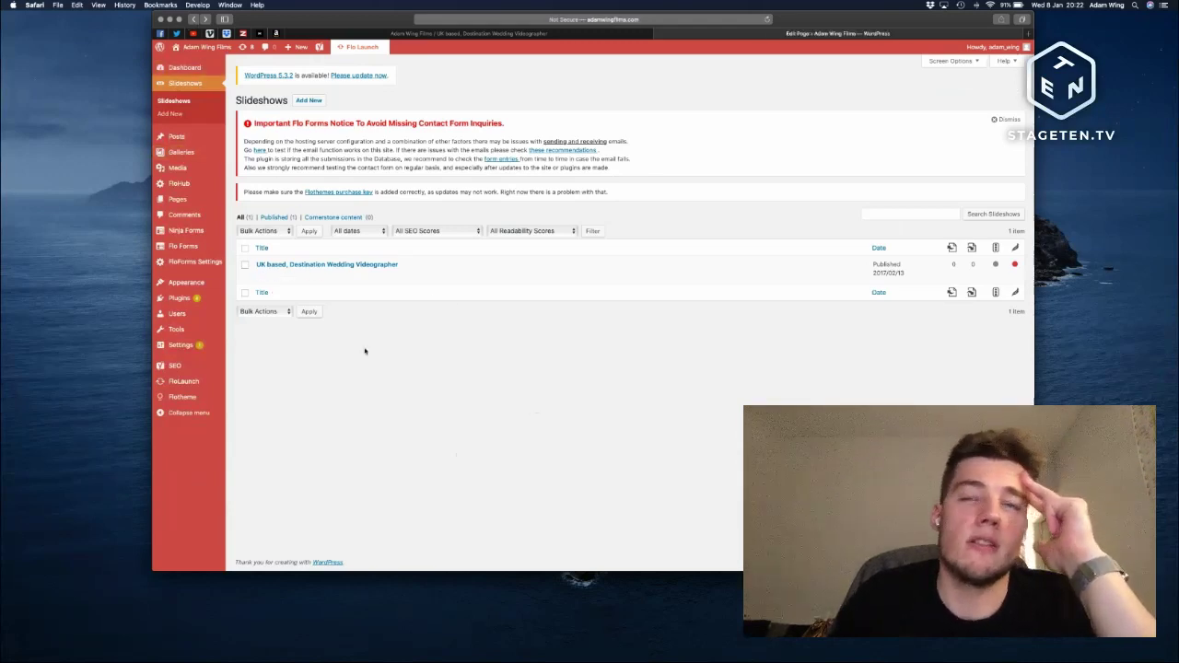
pyautogui.scroll(-2, 503, 406)
pyautogui.scroll(-6, 503, 406)
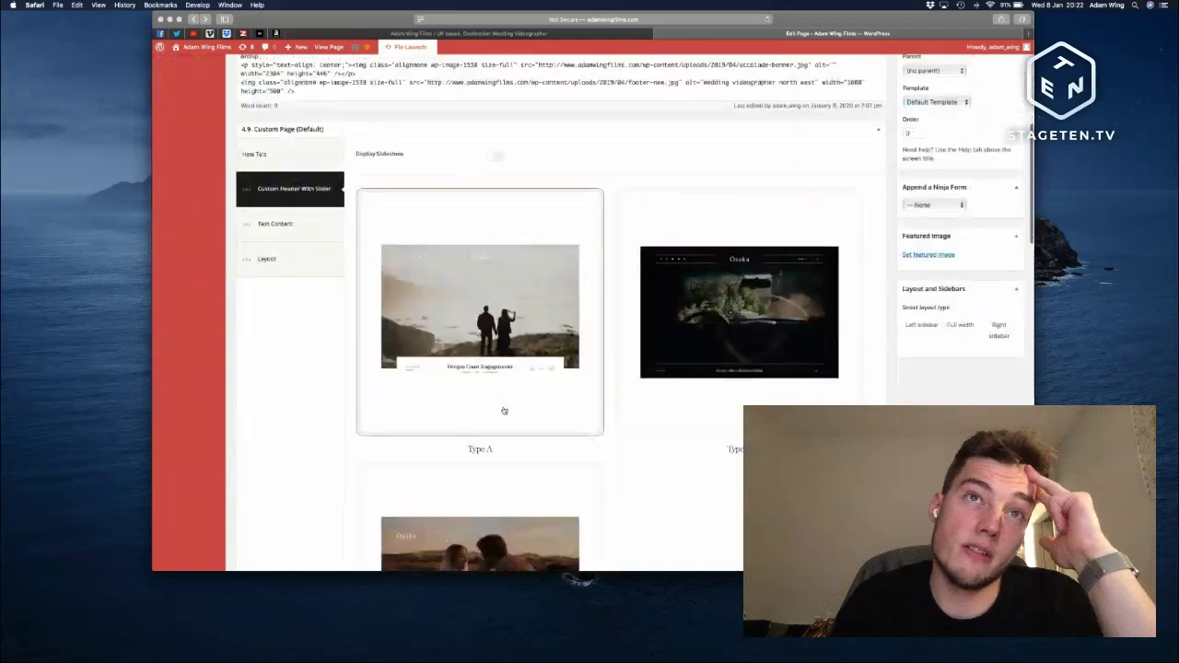
pyautogui.moveTo(633, 485)
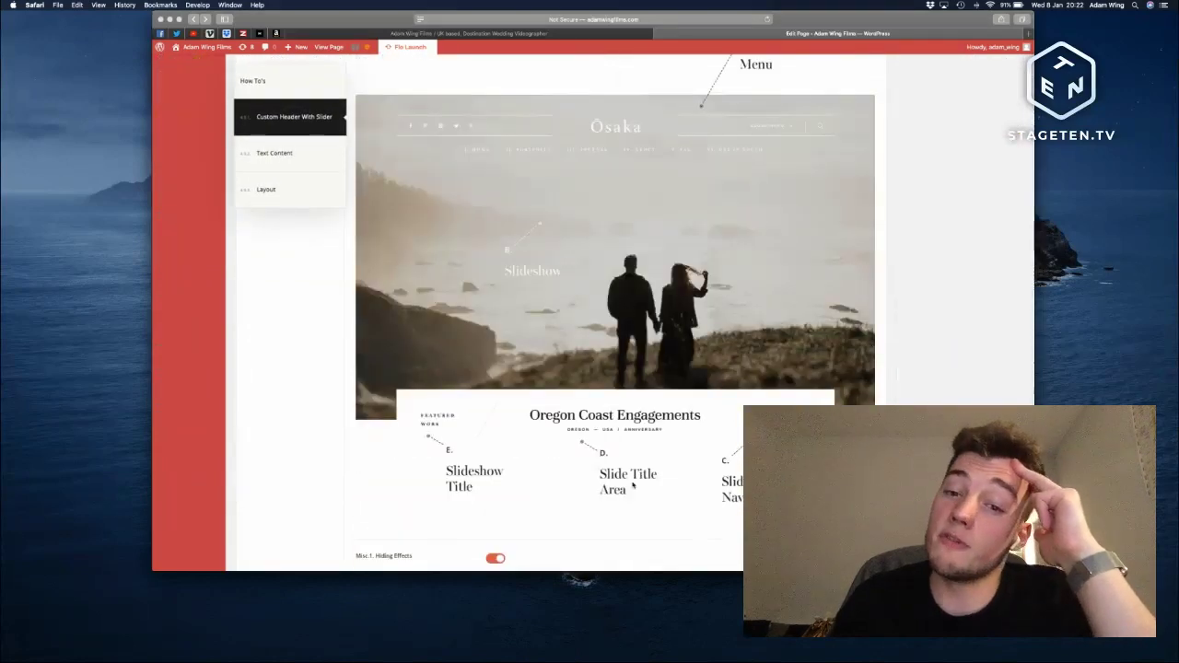
pyautogui.scroll(4, 638, 300)
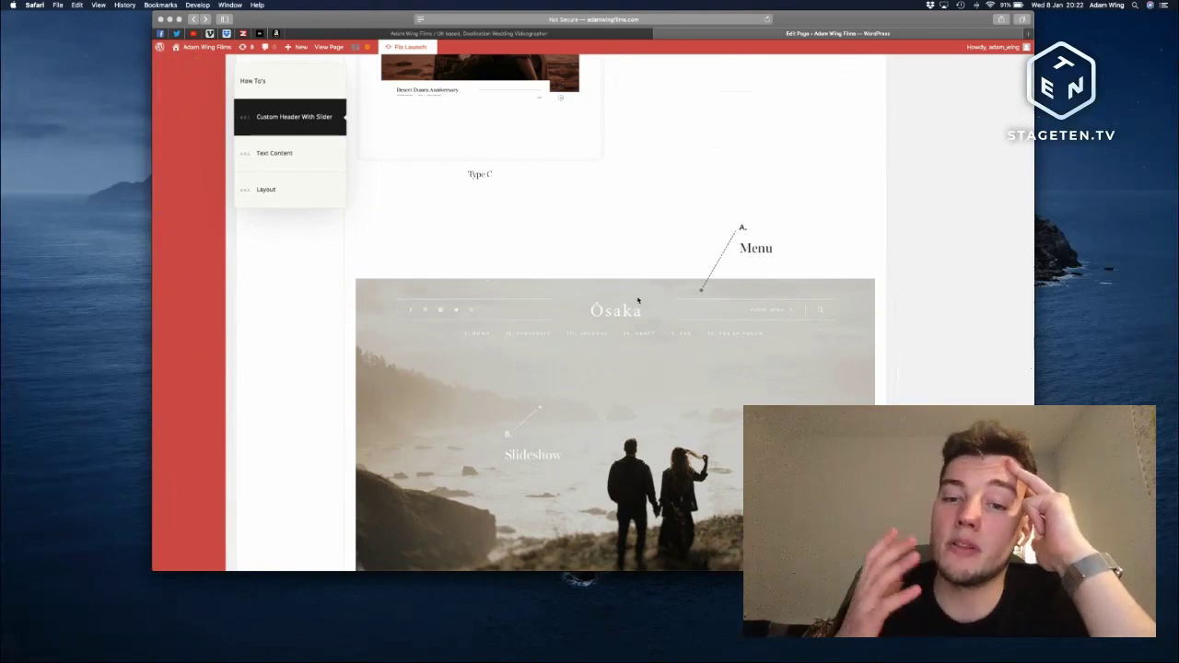
pyautogui.scroll(-15, 631, 200)
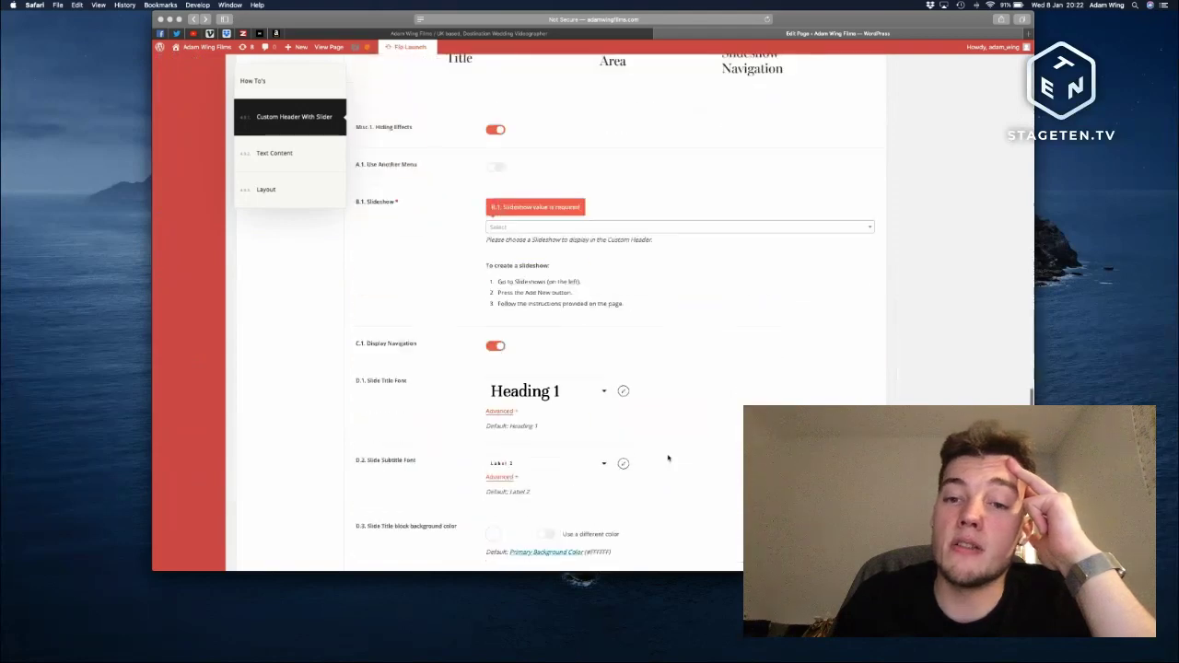
pyautogui.scroll(5, 687, 525)
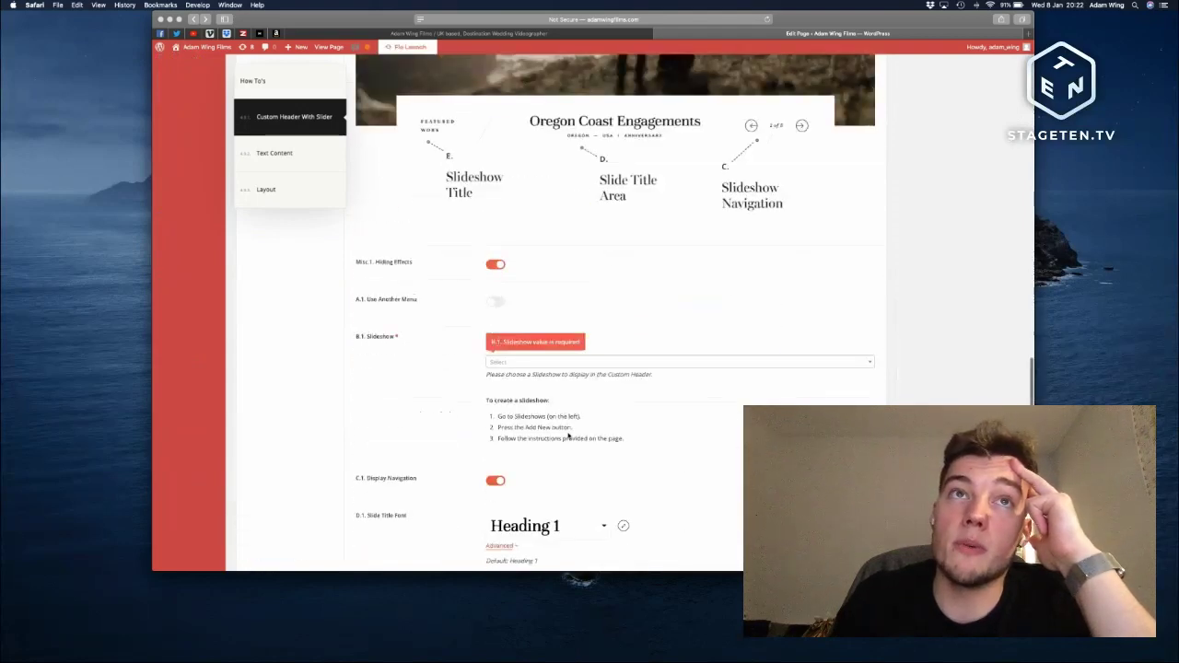
# - Choose 'UK based, Destination Wedding Videographer' in the B.1 Slideshow dropdown
pyautogui.click(561, 363)
pyautogui.click(553, 404)
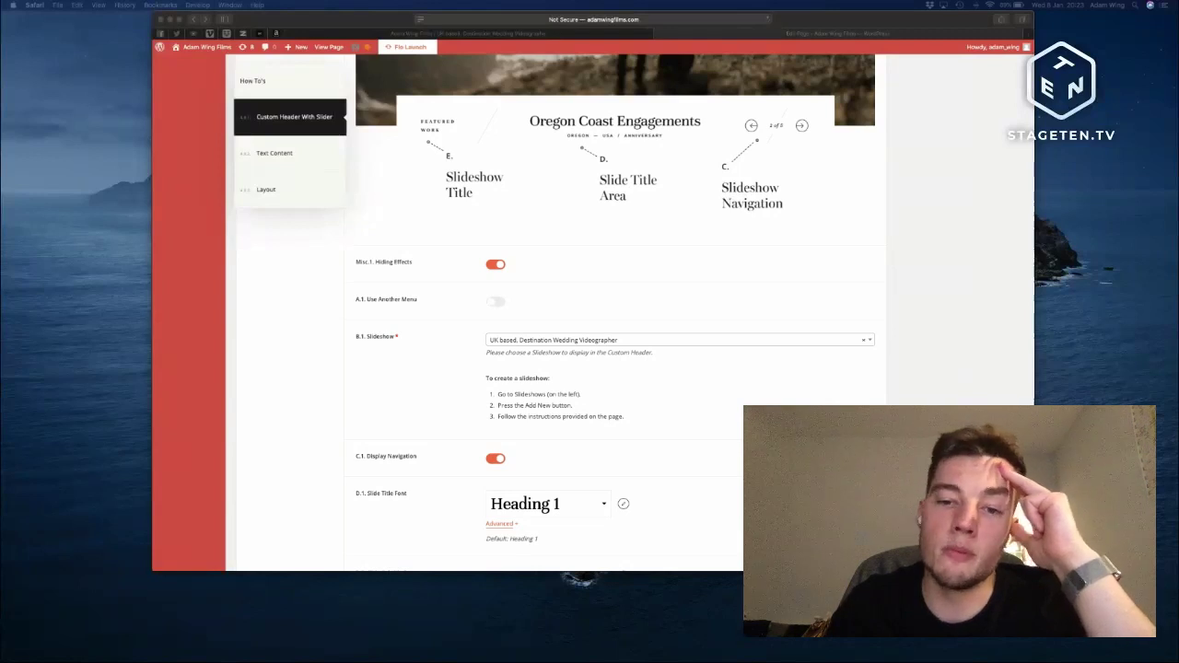
pyautogui.scroll(-5, 738, 530)
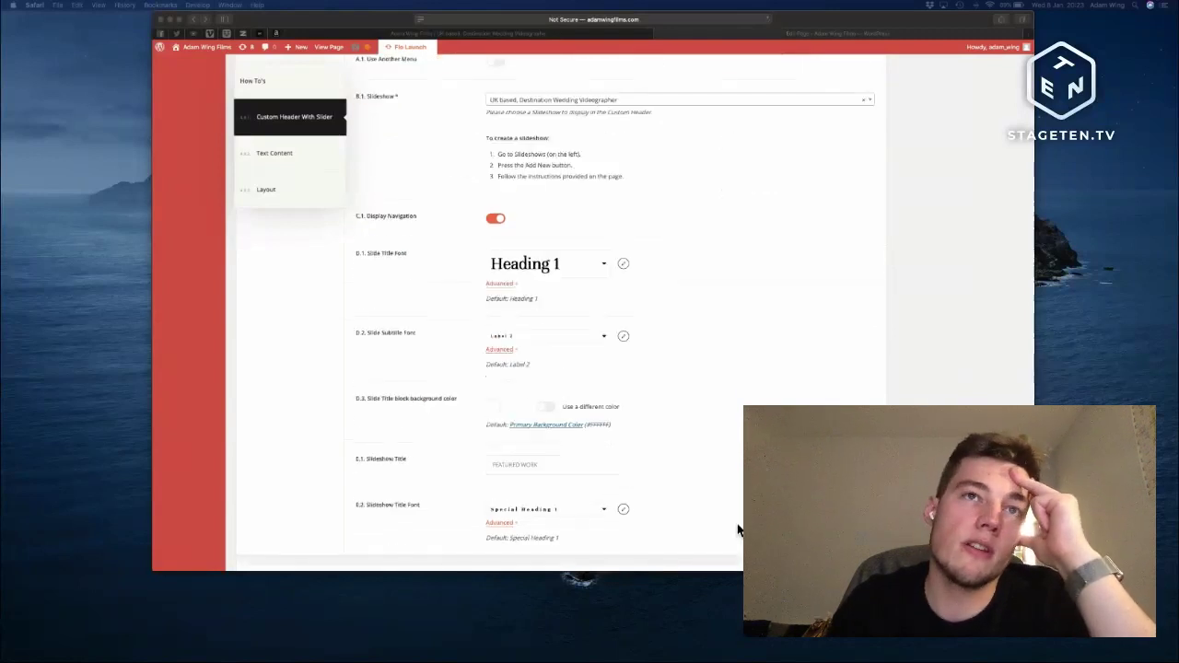
pyautogui.scroll(9, 740, 529)
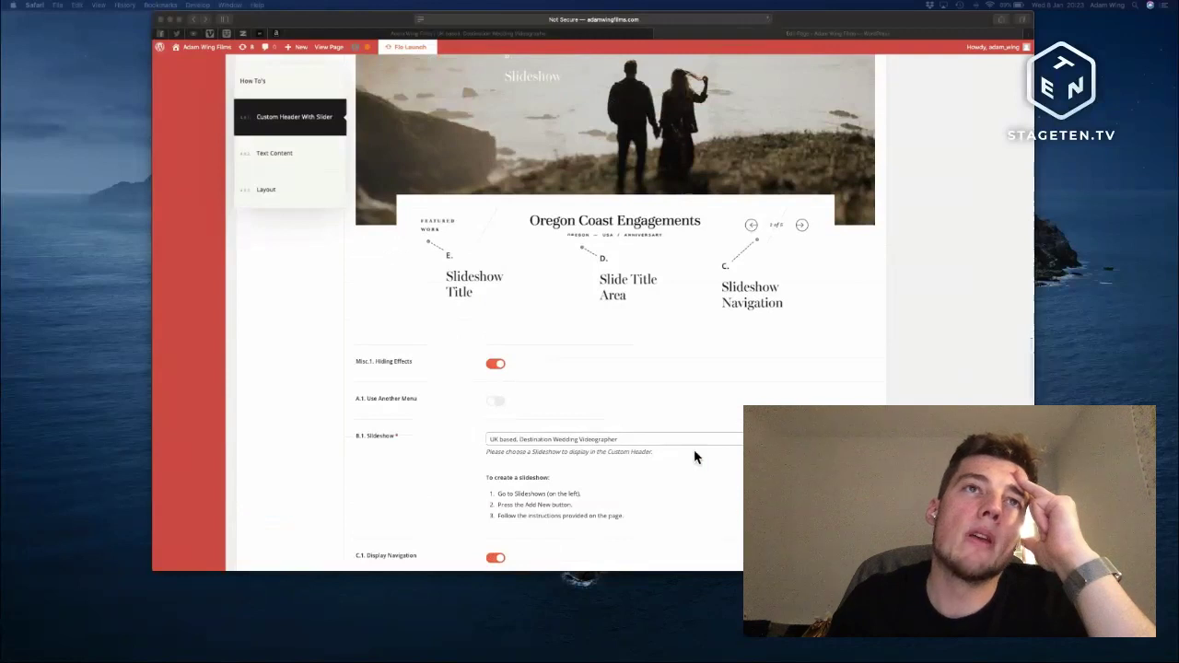
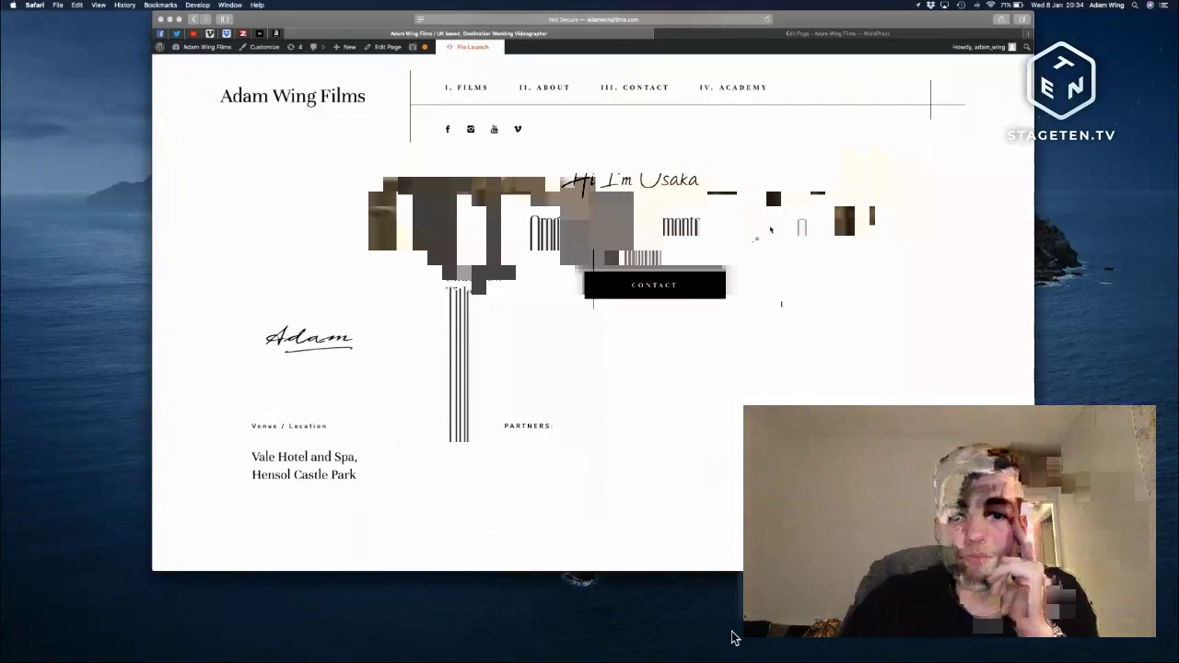
# - Look over the live Adam Wing Films homepage, then switch to its 'Edit Page' editor tab
pyautogui.scroll(-10, 772, 190)
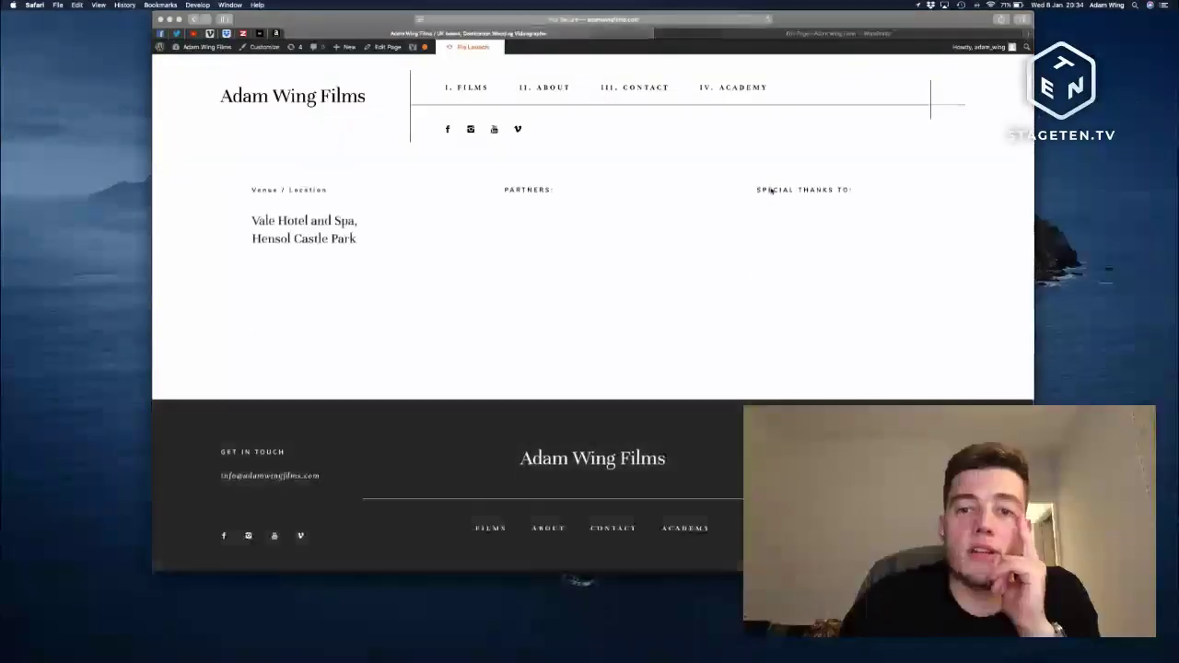
pyautogui.scroll(10, 772, 189)
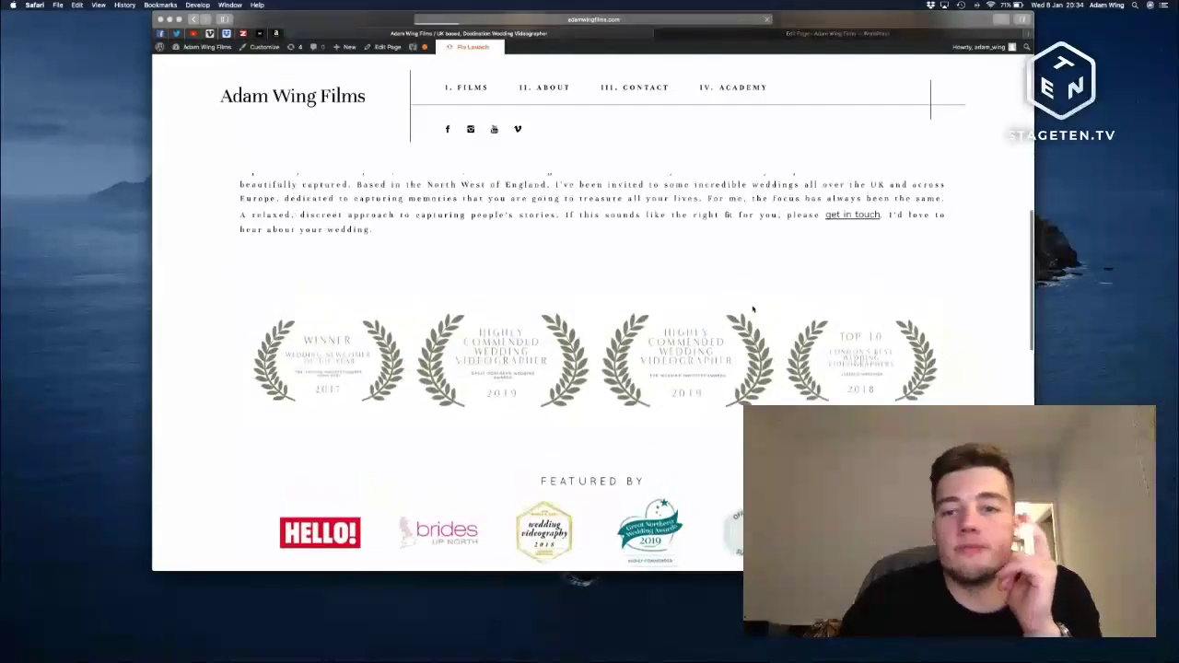
pyautogui.scroll(-20, 752, 310)
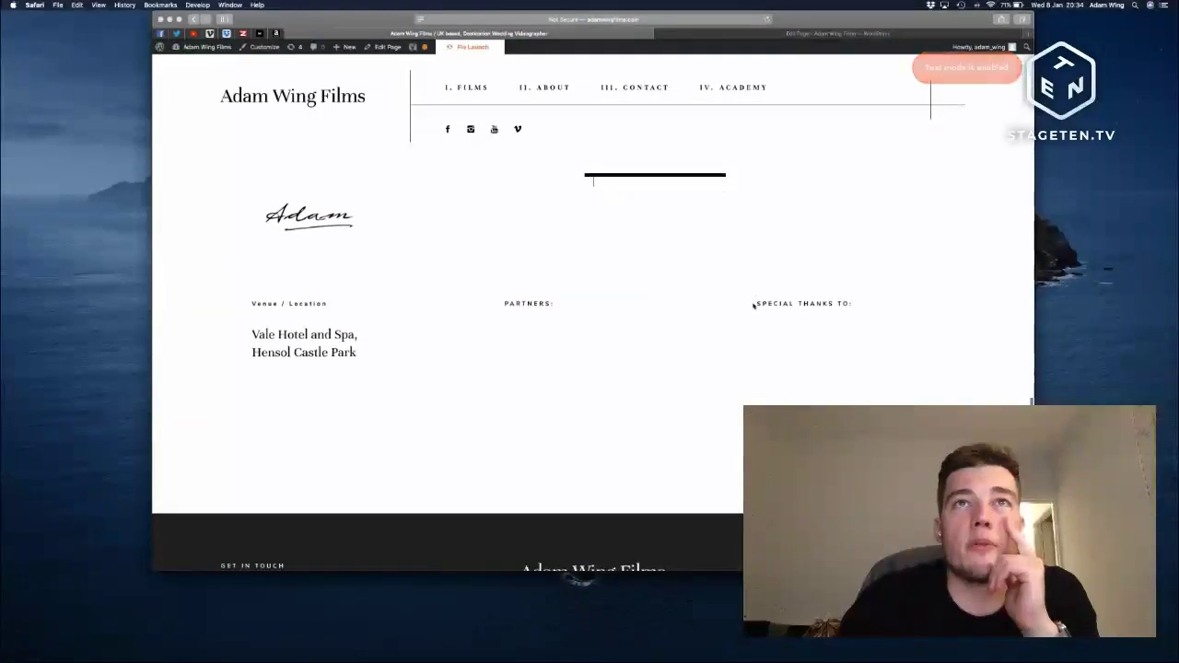
pyautogui.scroll(20, 753, 307)
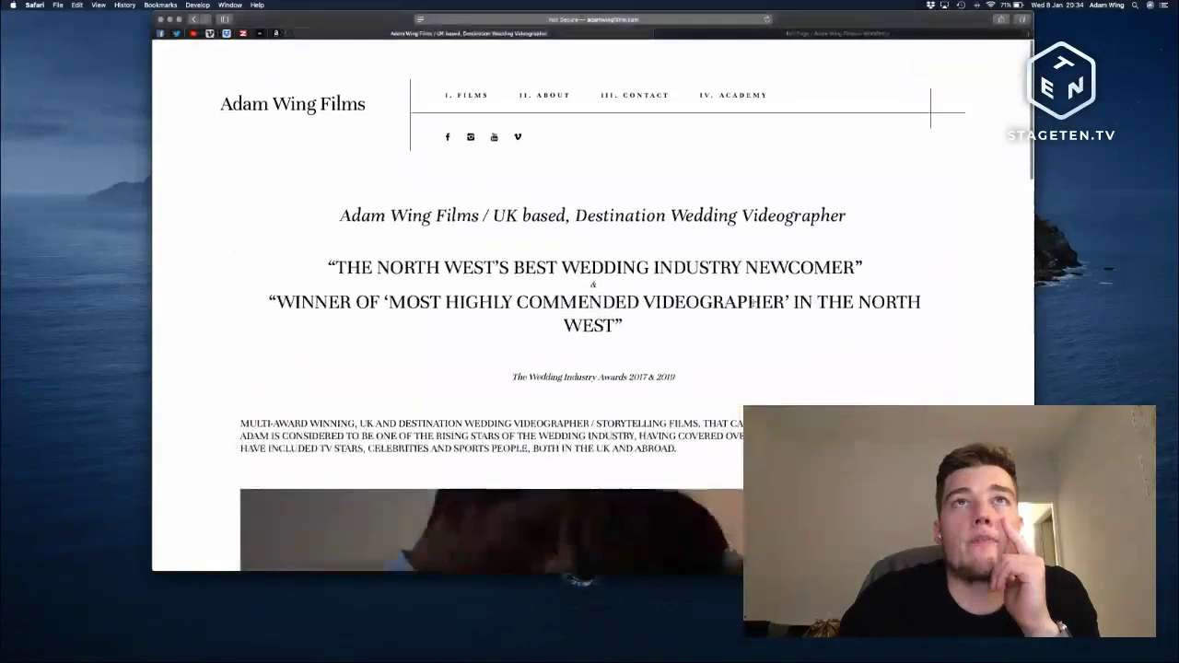
pyautogui.click(760, 33)
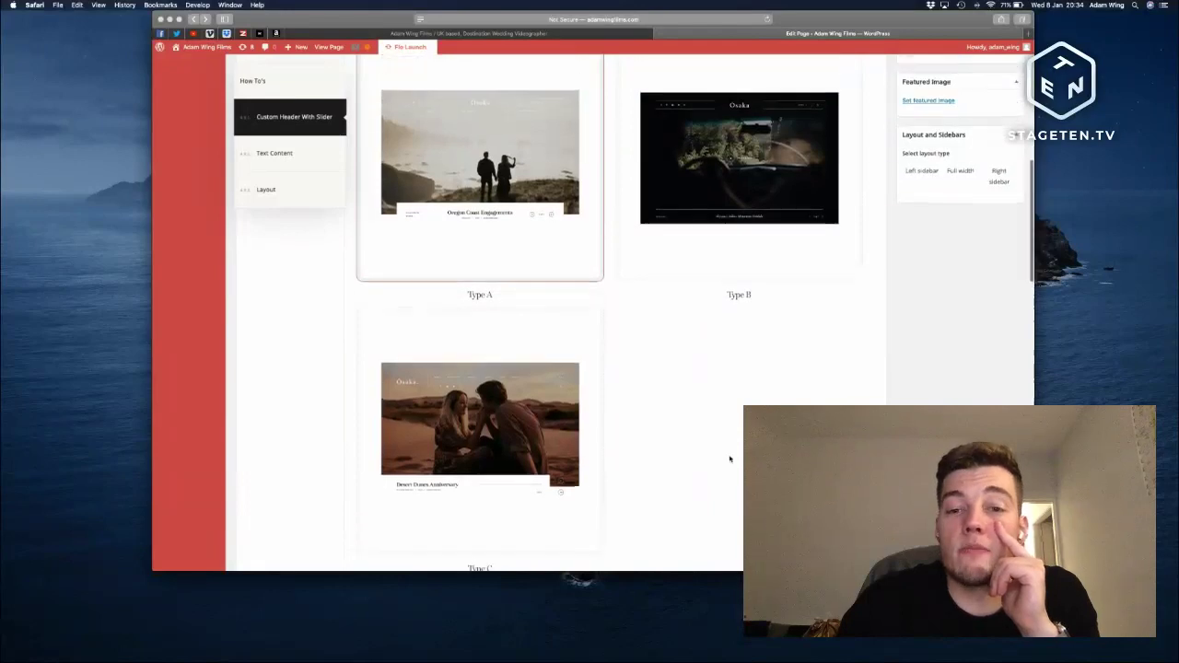
pyautogui.scroll(-10, 729, 459)
pyautogui.scroll(-10, 730, 459)
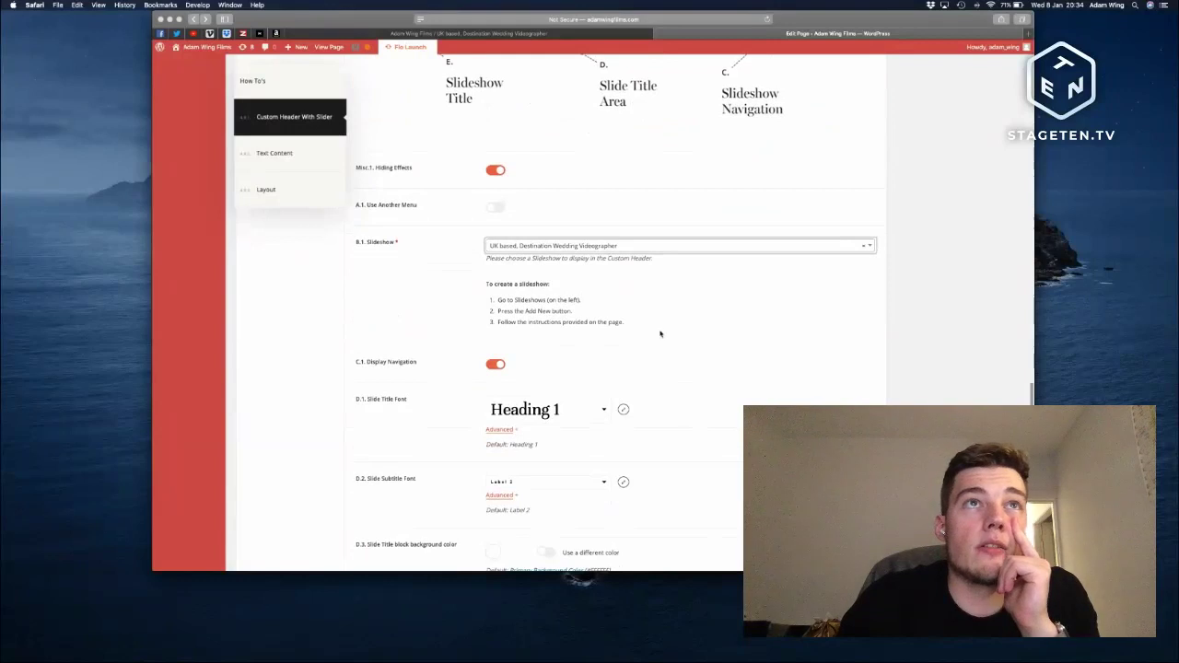
pyautogui.scroll(8, 661, 334)
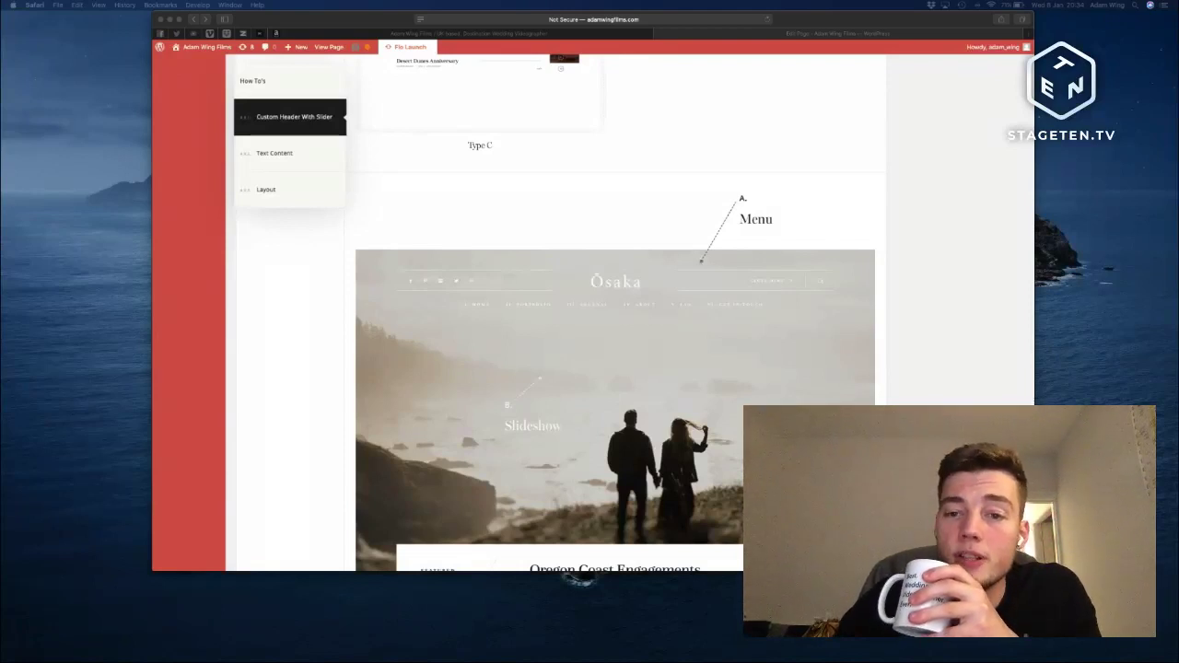
pyautogui.scroll(5, 673, 565)
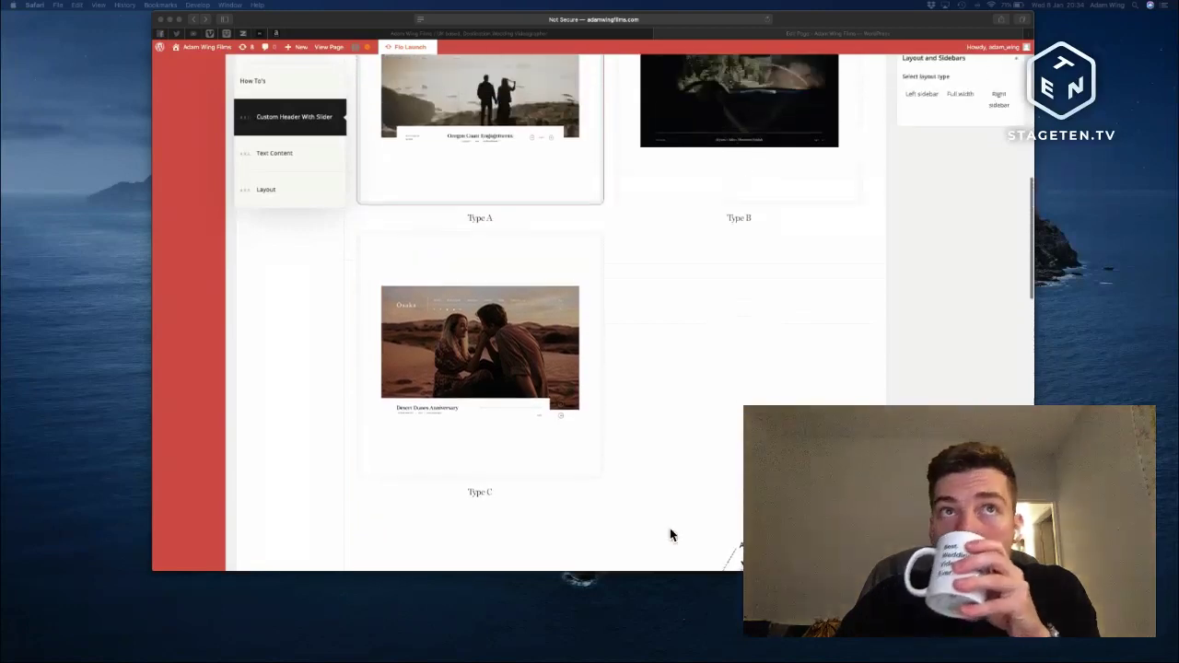
pyautogui.scroll(5, 670, 536)
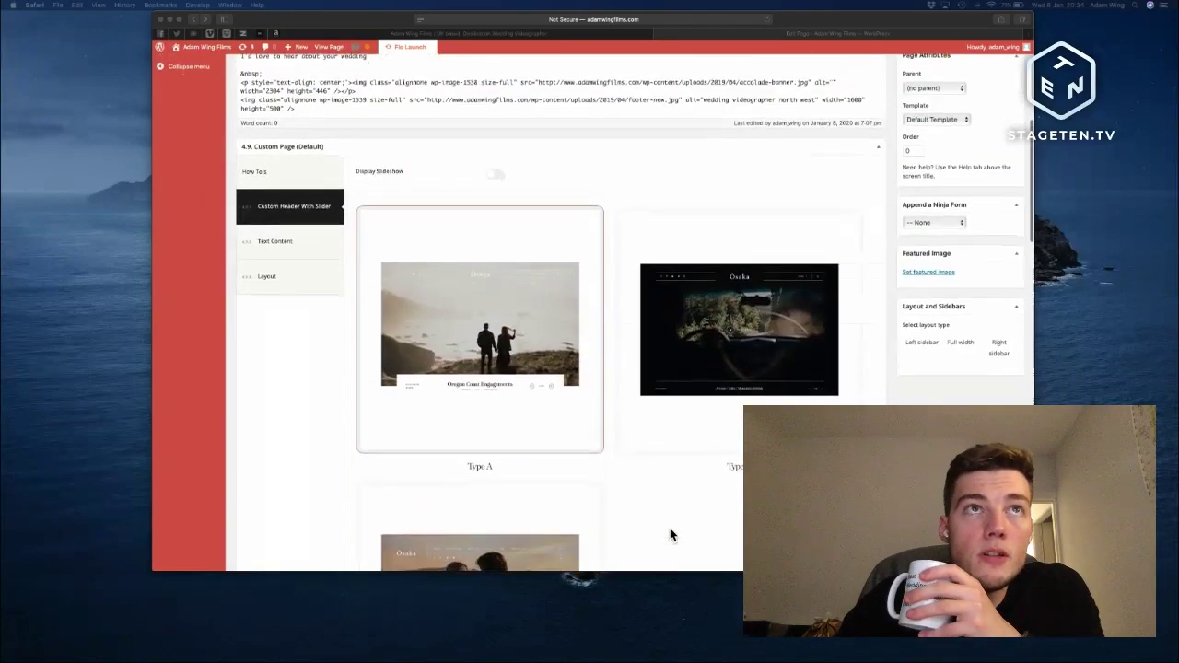
pyautogui.scroll(3, 670, 535)
pyautogui.scroll(-10, 670, 535)
pyautogui.scroll(-15, 670, 534)
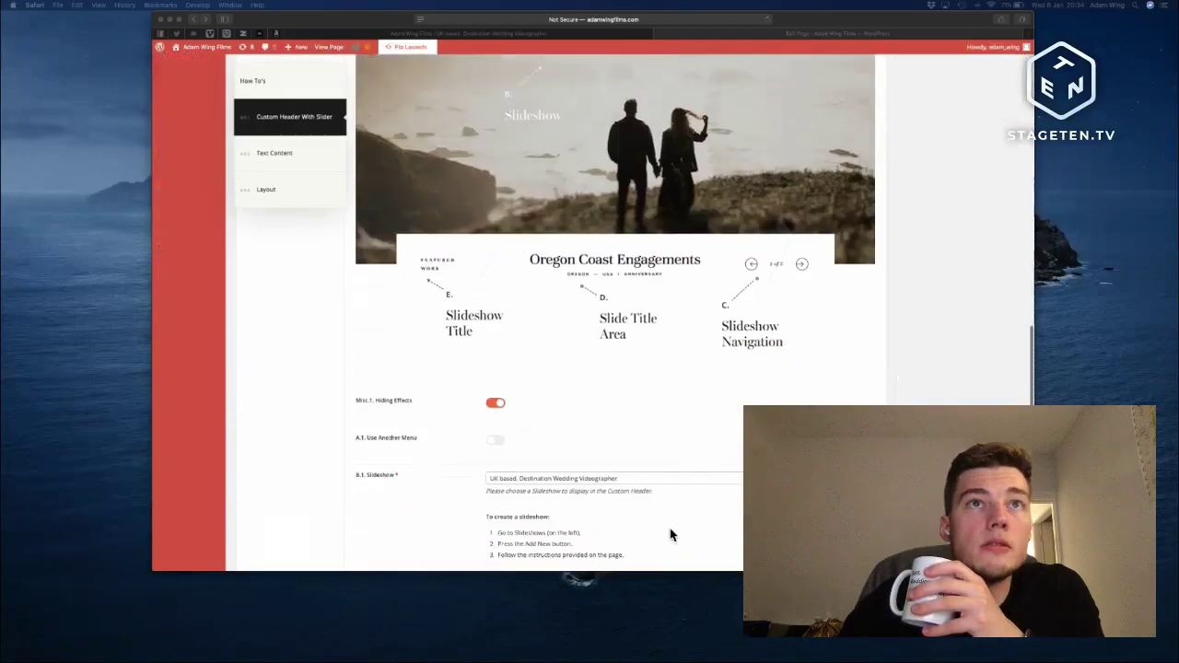
pyautogui.scroll(3, 623, 373)
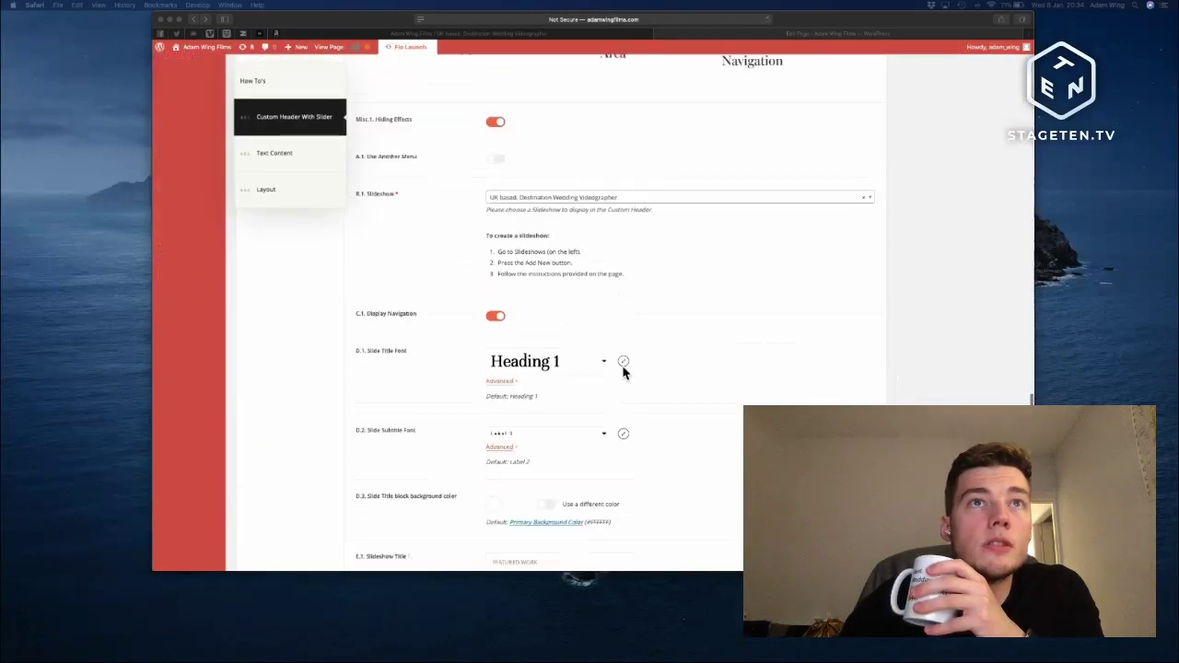
pyautogui.scroll(2, 604, 279)
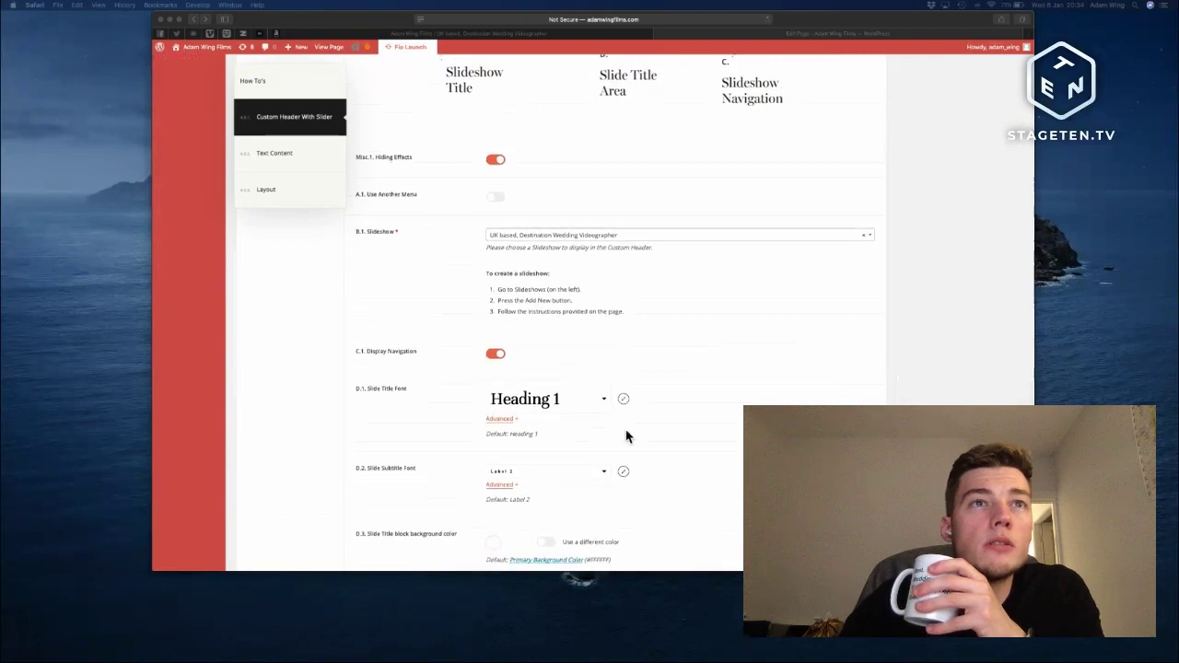
pyautogui.scroll(-4, 635, 476)
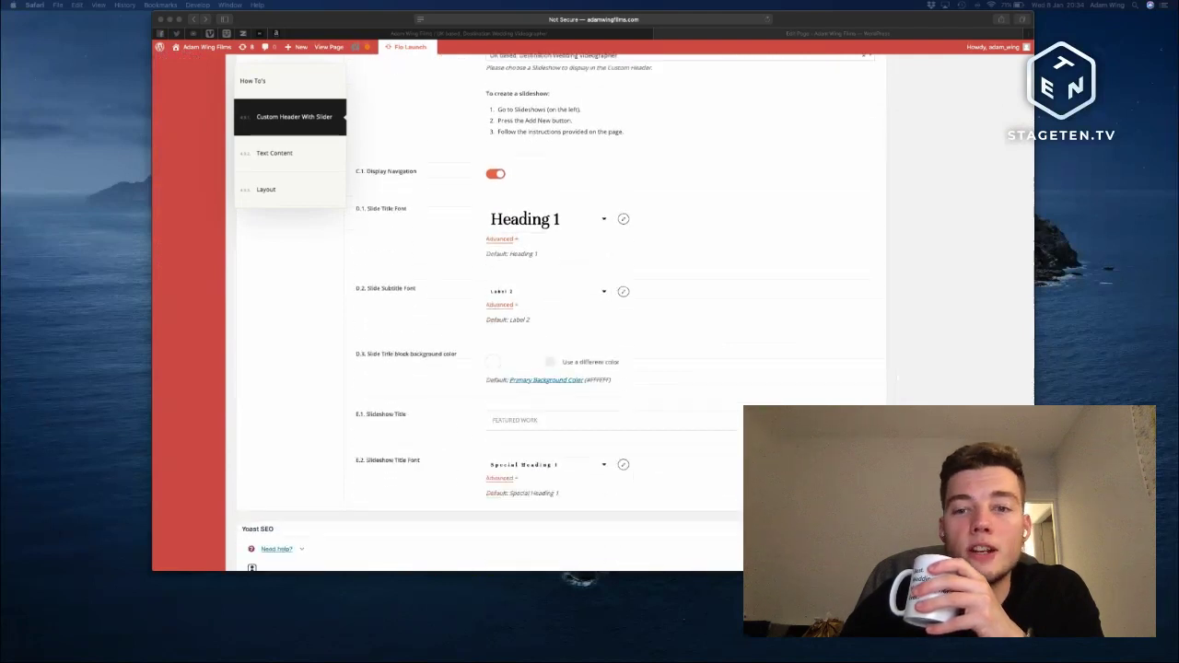